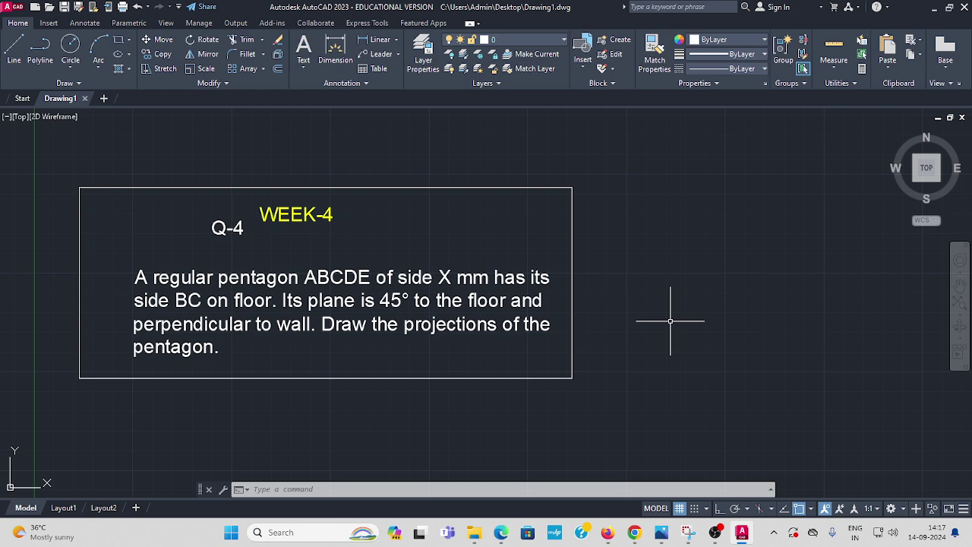
Change the pentagon side in the question text from X mm to 50 mm.
{"action": "left_click", "coordinate": [448, 277]}
{"action": "double_click", "coordinate": [448, 278]}
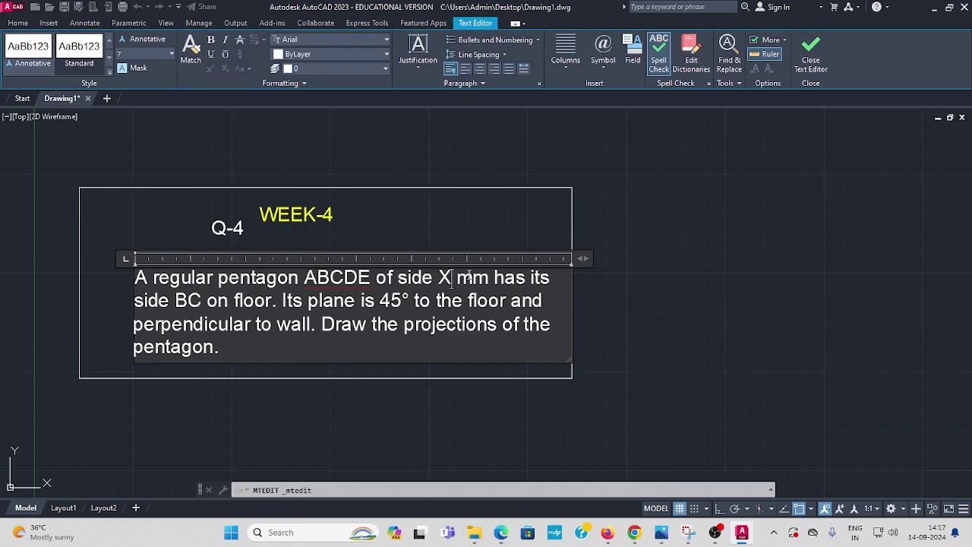
{"action": "key", "text": "BackSpace"}
{"action": "type", "text": "50"}
{"action": "left_click", "coordinate": [611, 311]}
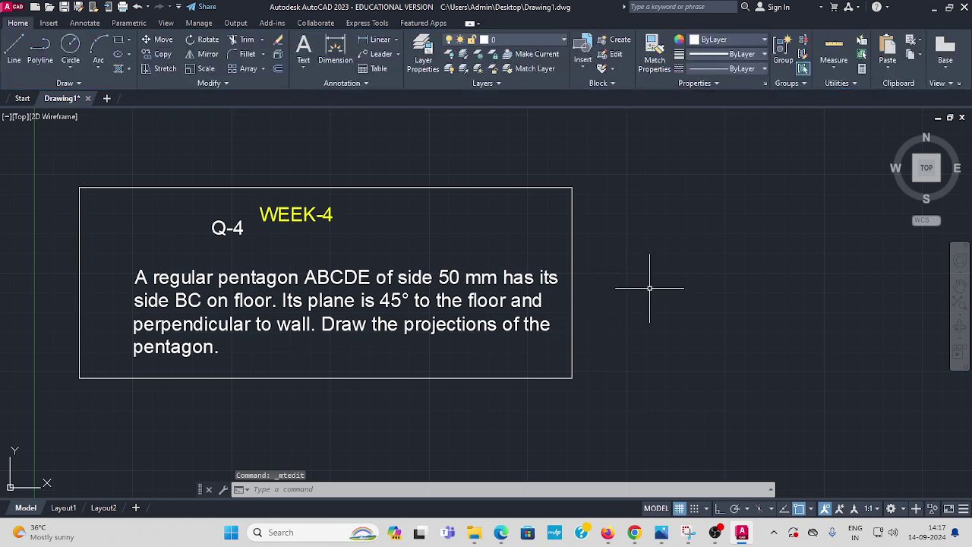
{"action": "mouse_move", "coordinate": [638, 289]}
{"action": "middle_mouse_down"}
{"action": "mouse_move", "coordinate": [586, 280]}
{"action": "mouse_move", "coordinate": [538, 289]}
{"action": "mouse_move", "coordinate": [544, 297]}
{"action": "mouse_move", "coordinate": [638, 296]}
{"action": "mouse_move", "coordinate": [208, 288]}
{"action": "middle_mouse_up"}
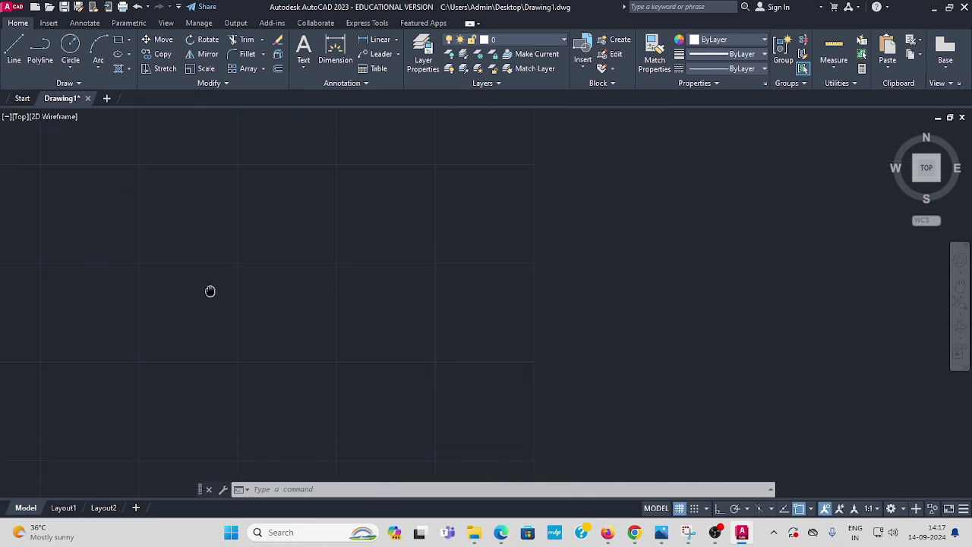
Draw a long horizontal reference line with Ortho turned on.
{"action": "left_click", "coordinate": [15, 51]}
{"action": "left_click", "coordinate": [214, 279]}
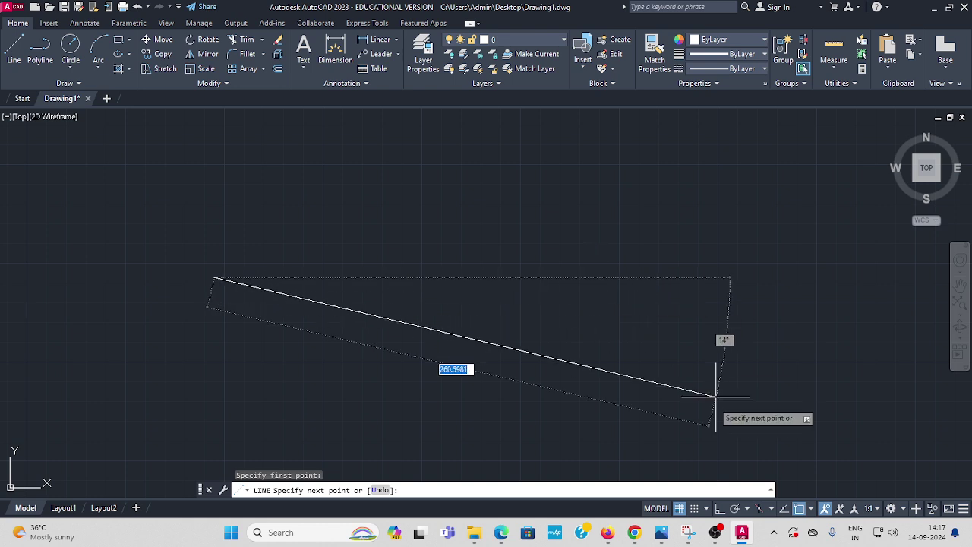
{"action": "left_click", "coordinate": [718, 509]}
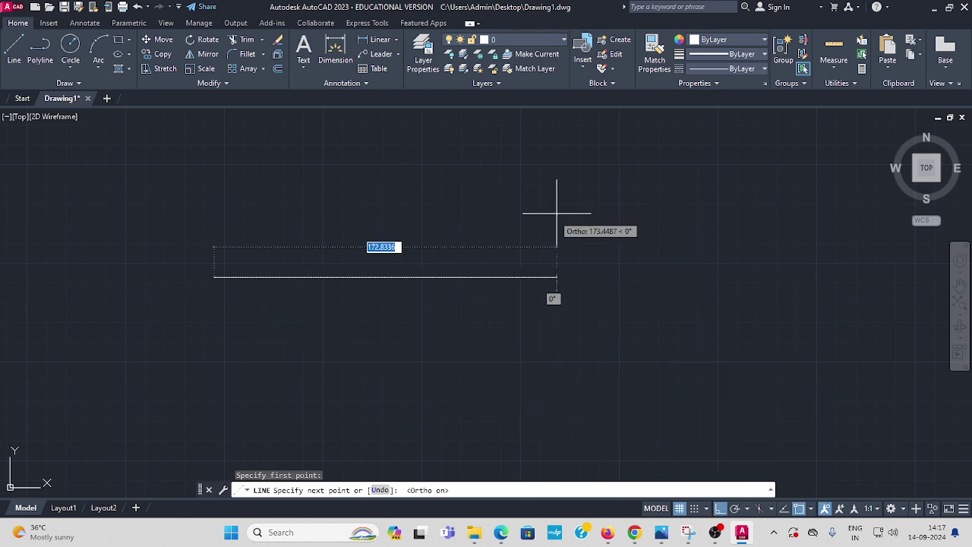
{"action": "left_click", "coordinate": [549, 252]}
{"action": "key", "text": "Escape"}
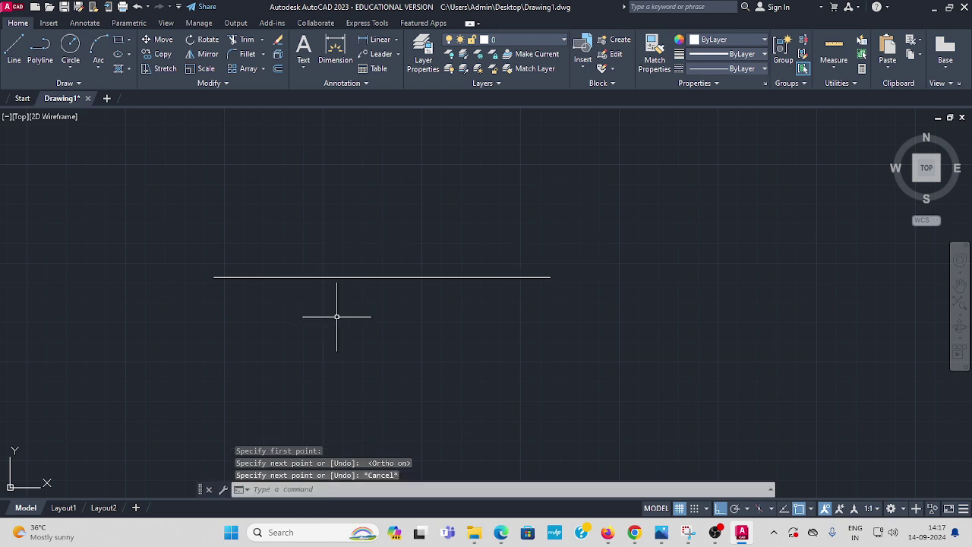
{"action": "middle_click_drag", "start_coordinate": [337, 310], "coordinate": [336, 282]}
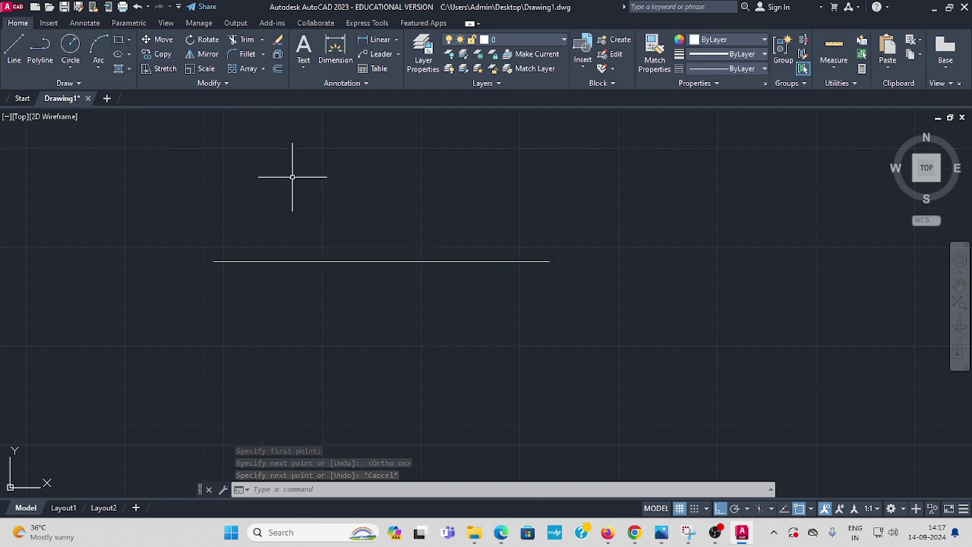
Draw a five-sided regular polygon by edge with 50 mm sides below the reference line.
{"action": "left_click", "coordinate": [130, 43]}
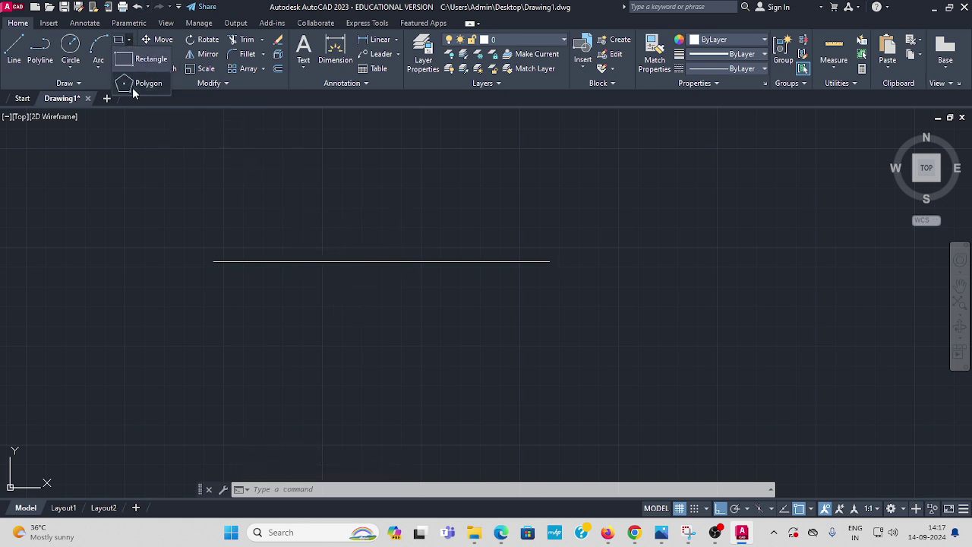
{"action": "left_click", "coordinate": [145, 82]}
{"action": "middle_click_drag", "start_coordinate": [393, 360], "coordinate": [336, 289]}
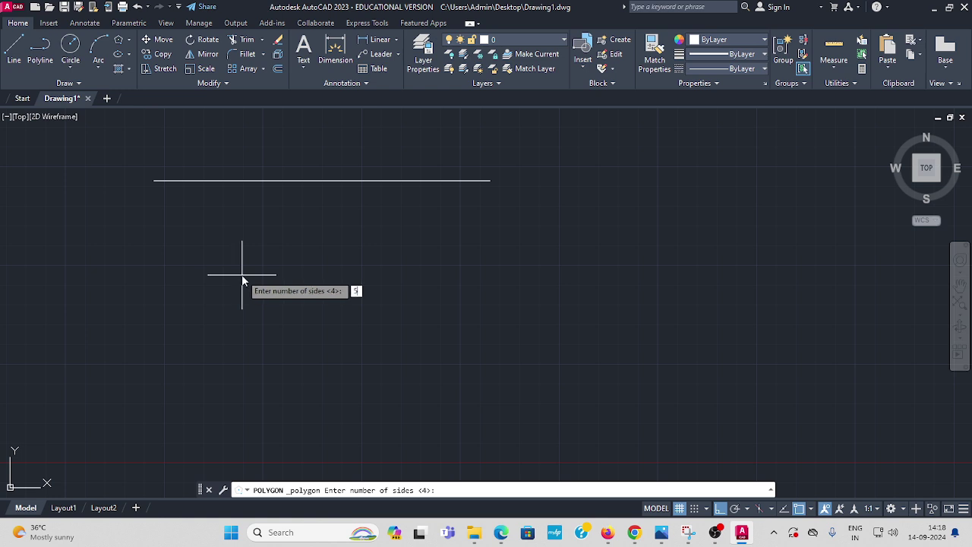
{"action": "key", "text": "Return"}
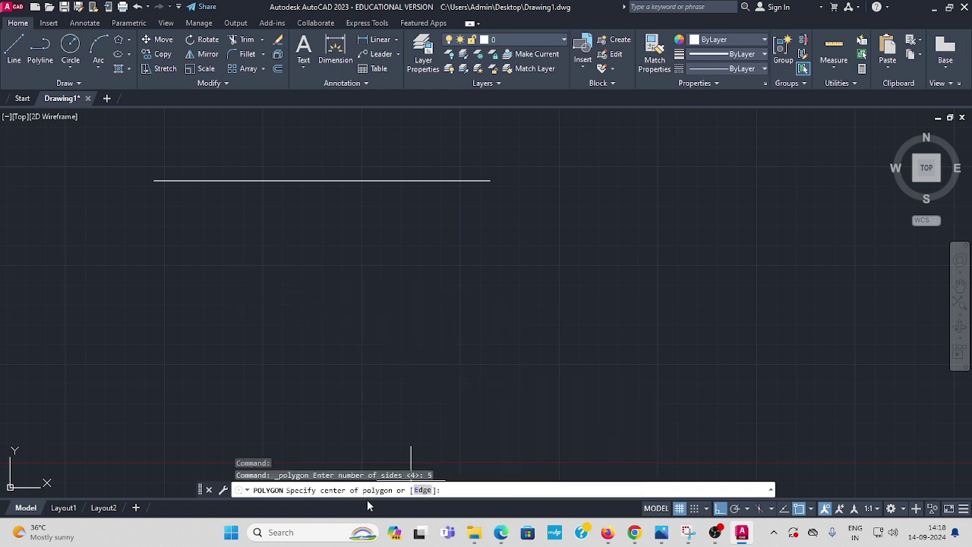
{"action": "left_click", "coordinate": [423, 491]}
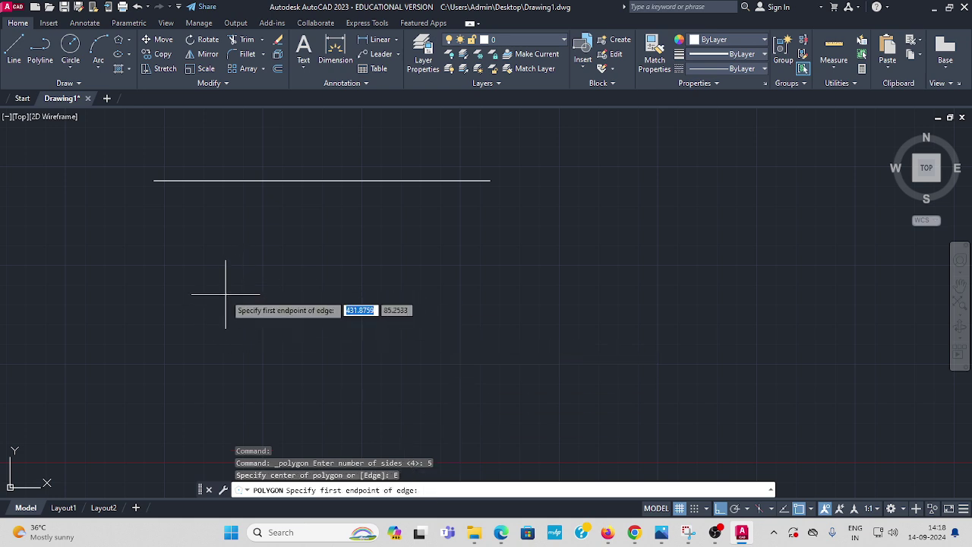
{"action": "left_click", "coordinate": [243, 256]}
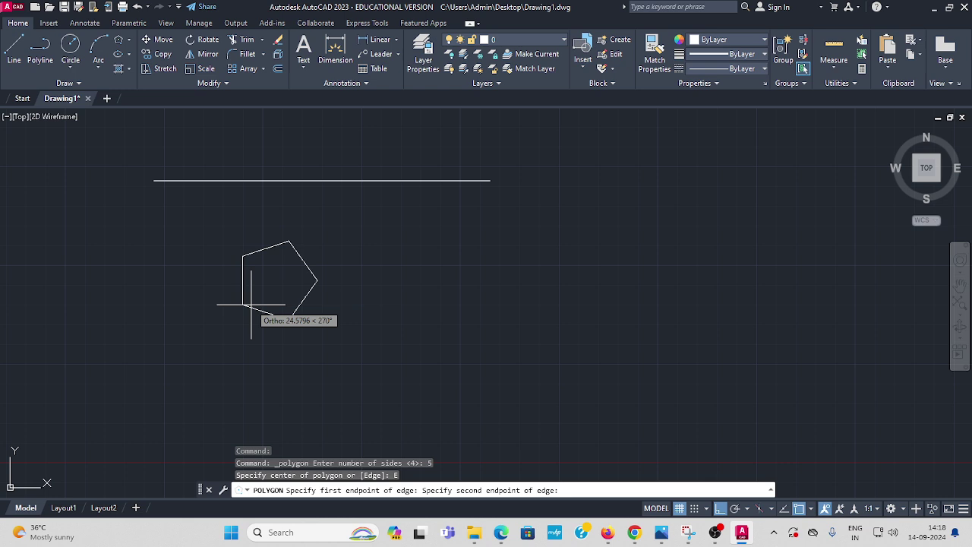
{"action": "type", "text": "50"}
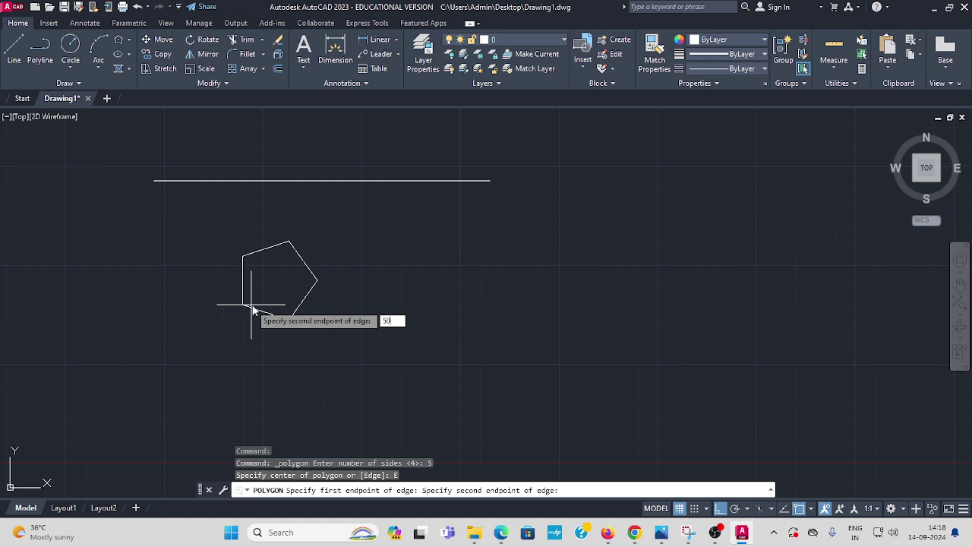
{"action": "key", "text": "Return"}
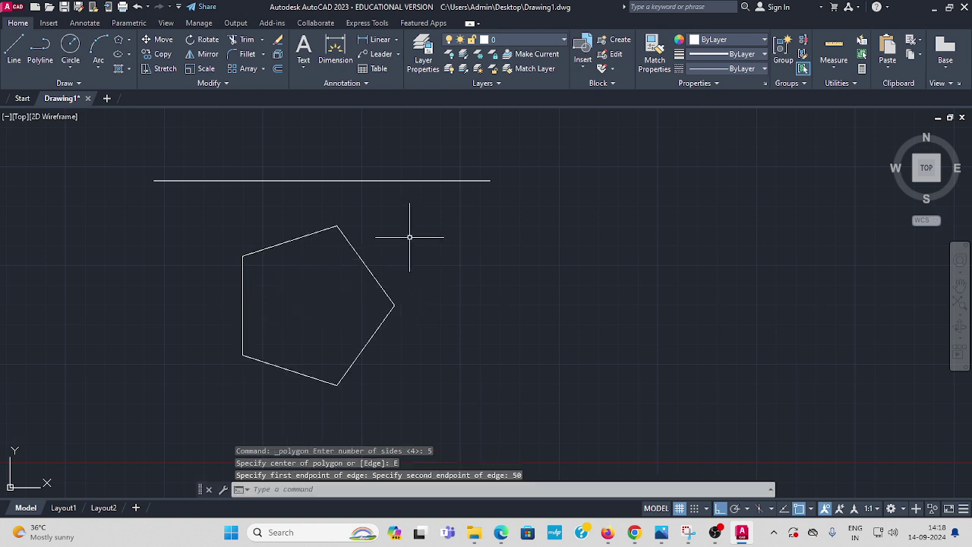
Change the pentagon's colour to yellow.
{"action": "left_click", "coordinate": [293, 240]}
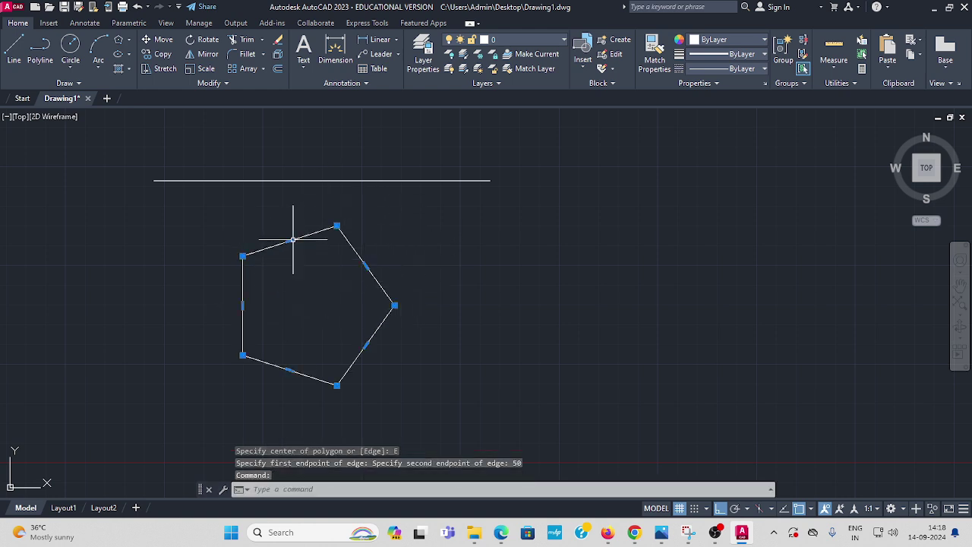
{"action": "left_click", "coordinate": [765, 40]}
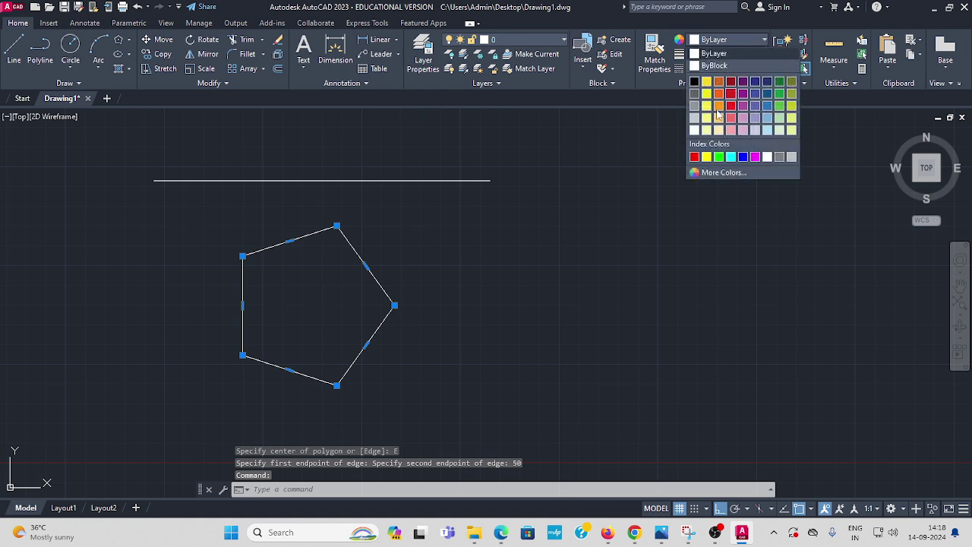
{"action": "left_click", "coordinate": [705, 158]}
{"action": "key", "text": "Escape"}
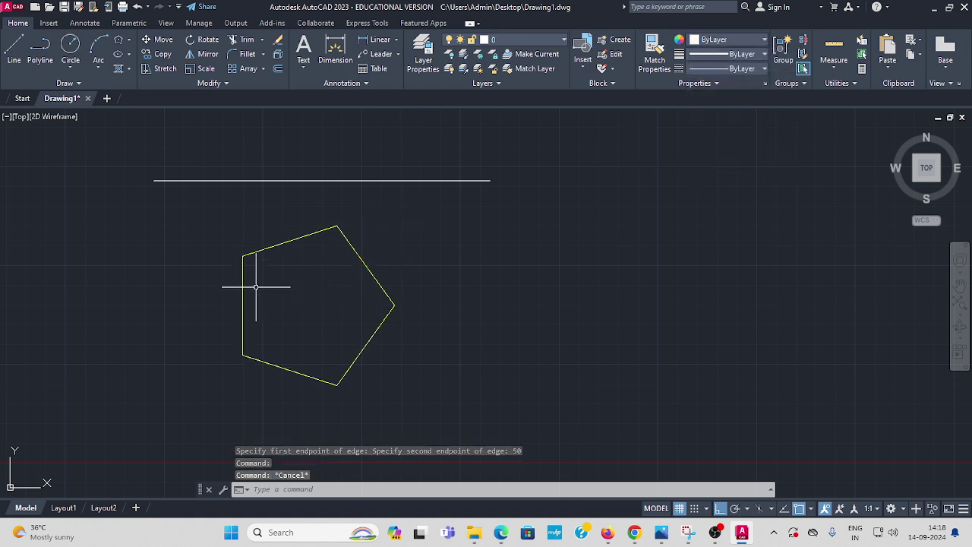
Start single-line text at the lower-left corner with height 4 and rotation 0.
{"action": "left_click", "coordinate": [85, 25]}
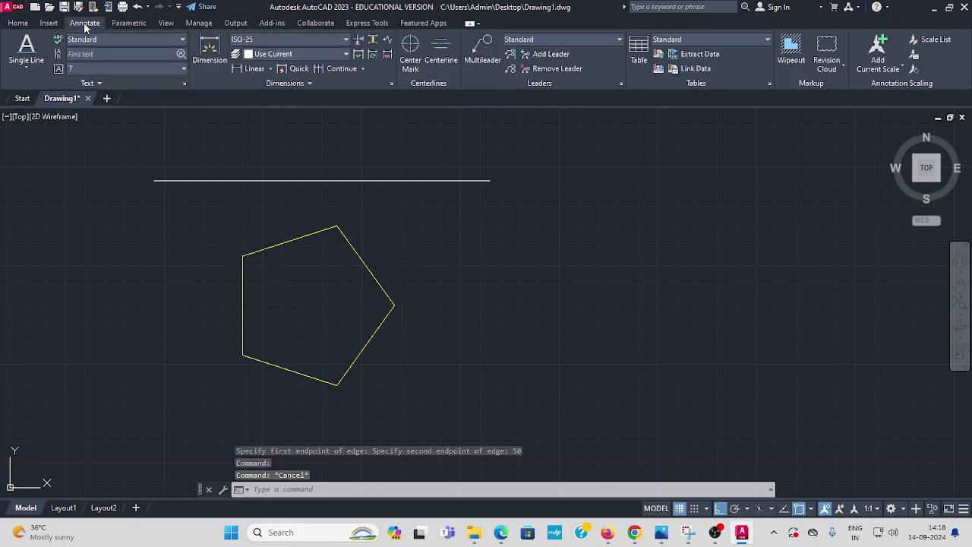
{"action": "left_click", "coordinate": [25, 69]}
{"action": "left_click", "coordinate": [44, 113]}
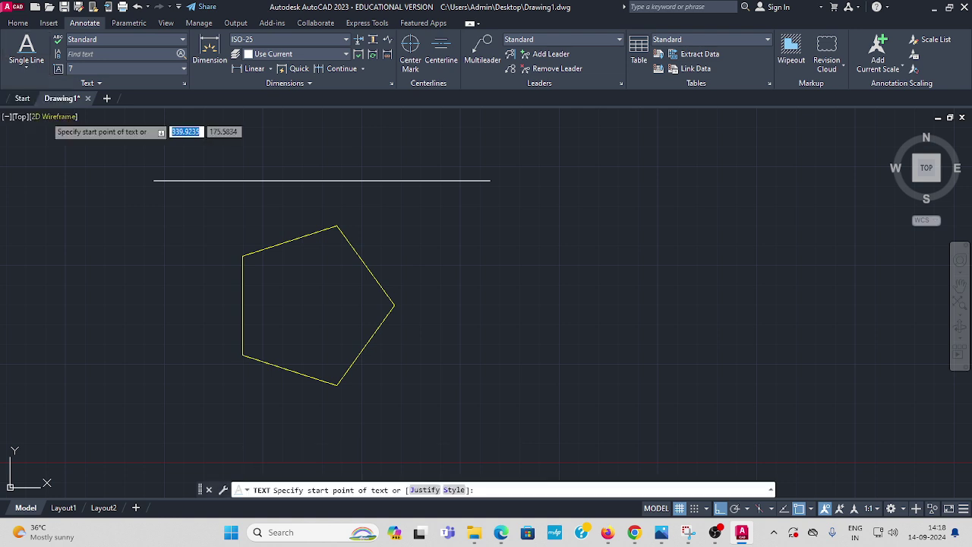
{"action": "left_click", "coordinate": [225, 361]}
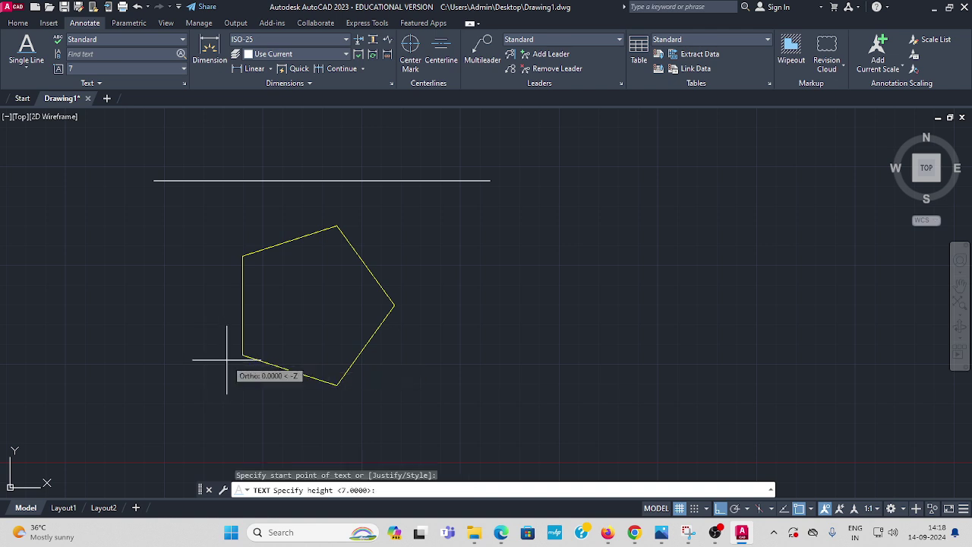
{"action": "type", "text": "4"}
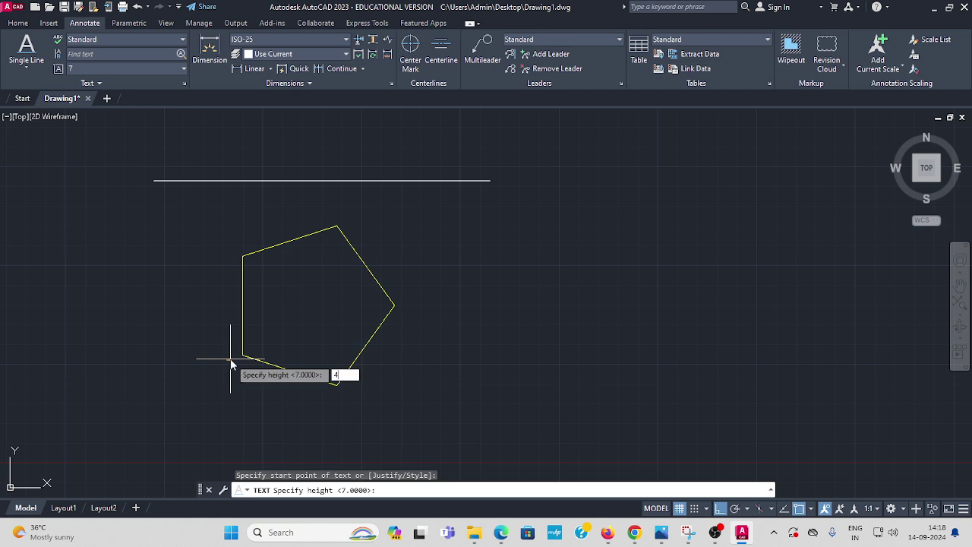
{"action": "key", "text": "Return"}
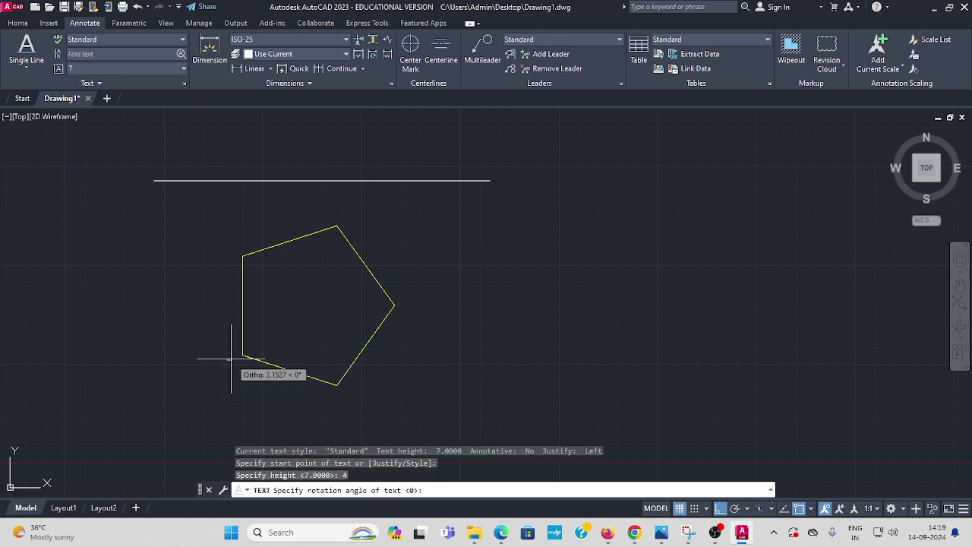
{"action": "type", "text": "0"}
{"action": "key", "text": "Return"}
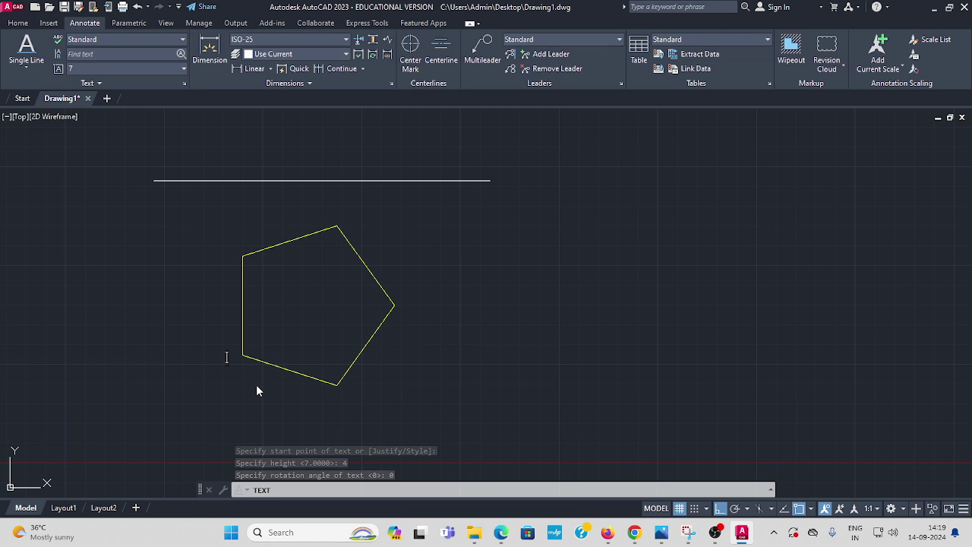
Label the pentagon corners a, b, c, d and e anticlockwise from the lower left.
{"action": "type", "text": "A"}
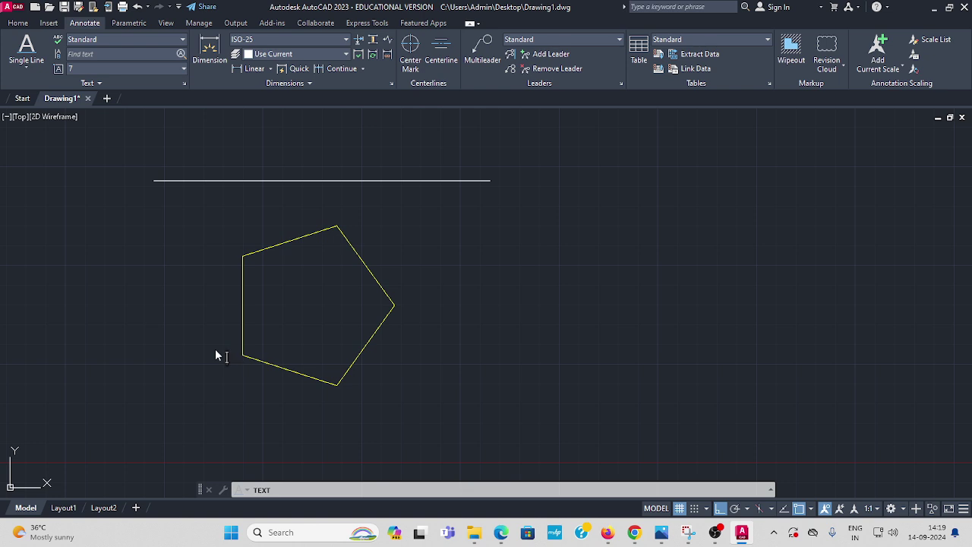
{"action": "type", "text": "a"}
{"action": "left_click", "coordinate": [340, 402]}
{"action": "left_click", "coordinate": [406, 305]}
{"action": "type", "text": "c"}
{"action": "left_click", "coordinate": [349, 217]}
{"action": "type", "text": "d"}
{"action": "left_click", "coordinate": [231, 255]}
{"action": "key", "text": "Return"}
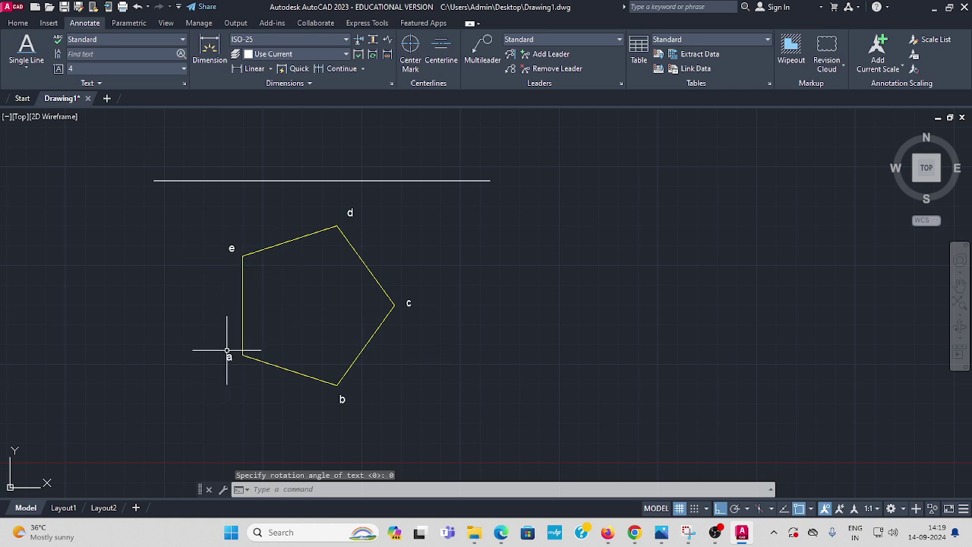
{"action": "scroll", "coordinate": [228, 354], "scroll_direction": "up", "scroll_amount": 2}
{"action": "scroll", "coordinate": [314, 291], "scroll_direction": "down", "scroll_amount": 2}
{"action": "middle_click_drag", "start_coordinate": [314, 291], "coordinate": [297, 312]}
Draw vertical projector lines from vertices a, b and c up to the reference line.
{"action": "left_click", "coordinate": [18, 23]}
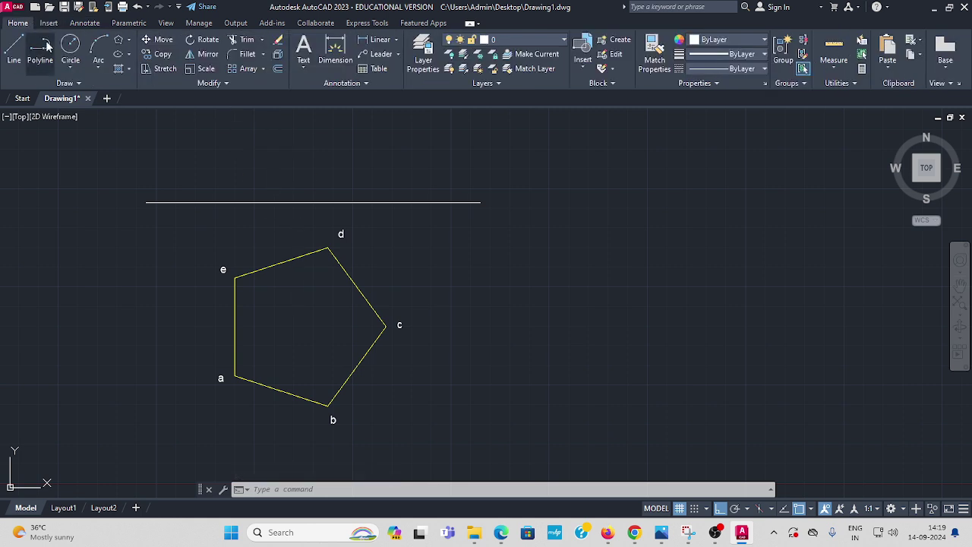
{"action": "left_click", "coordinate": [14, 52]}
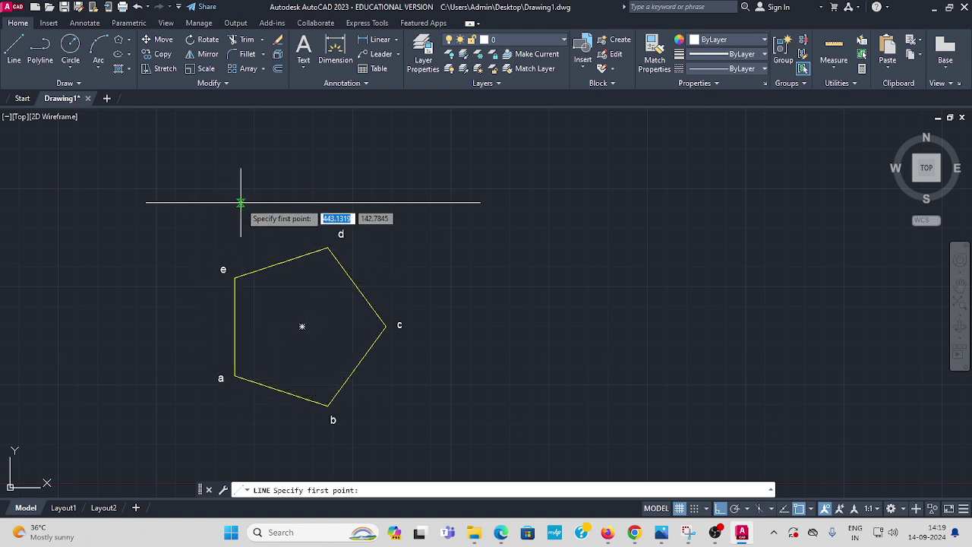
{"action": "left_click", "coordinate": [232, 375]}
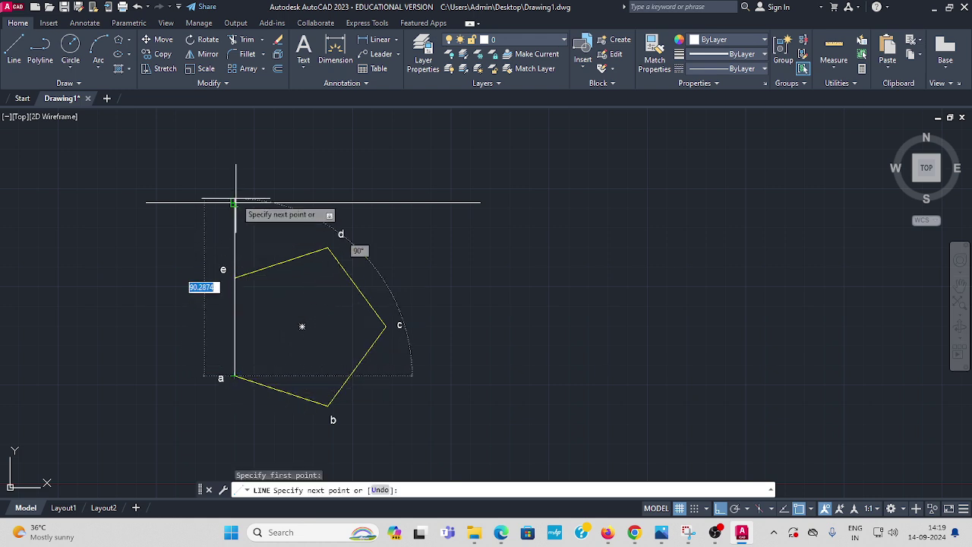
{"action": "left_click", "coordinate": [235, 202]}
{"action": "key", "text": "Return"}
{"action": "key", "text": "Return"}
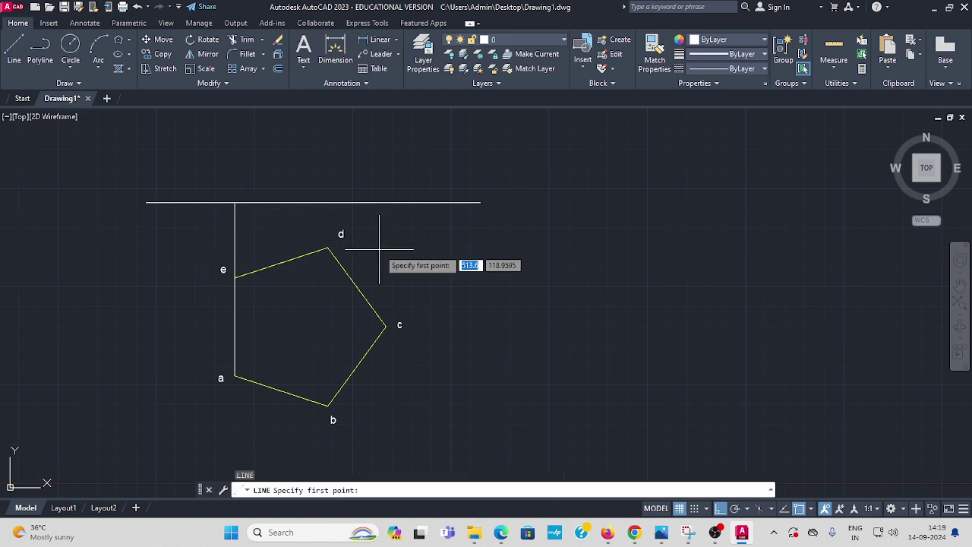
{"action": "left_click", "coordinate": [329, 405]}
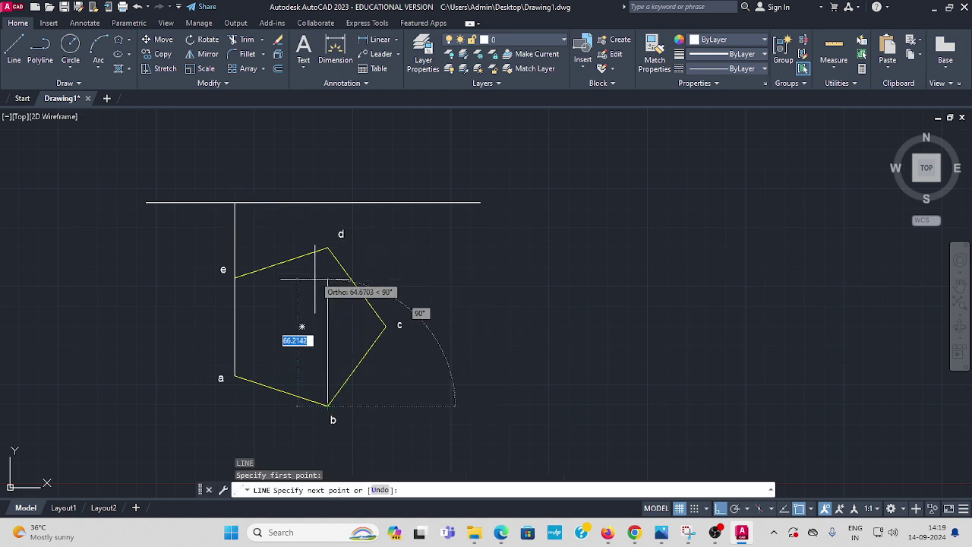
{"action": "left_click", "coordinate": [328, 203]}
{"action": "key", "text": "Return"}
{"action": "key", "text": "Return"}
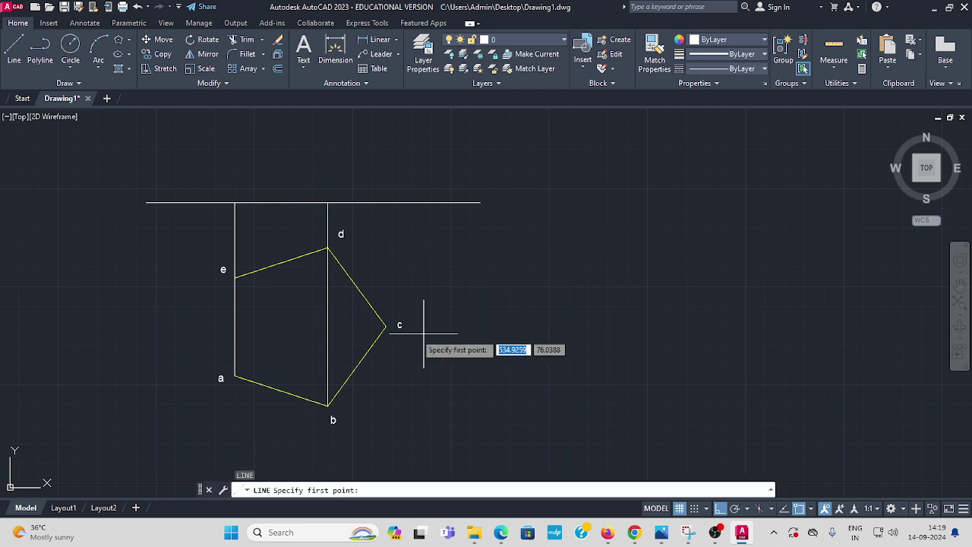
{"action": "left_click", "coordinate": [386, 325]}
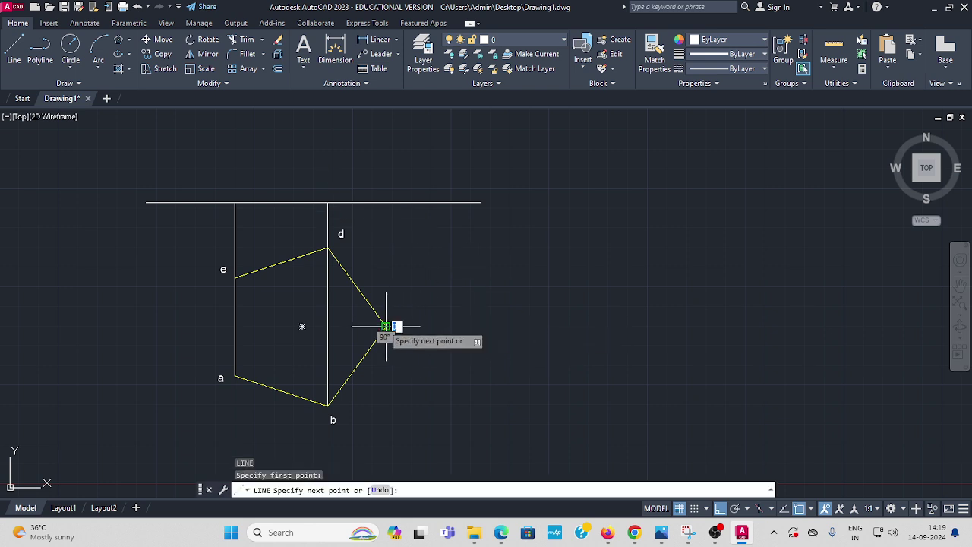
{"action": "left_click", "coordinate": [386, 202]}
{"action": "key", "text": "Return"}
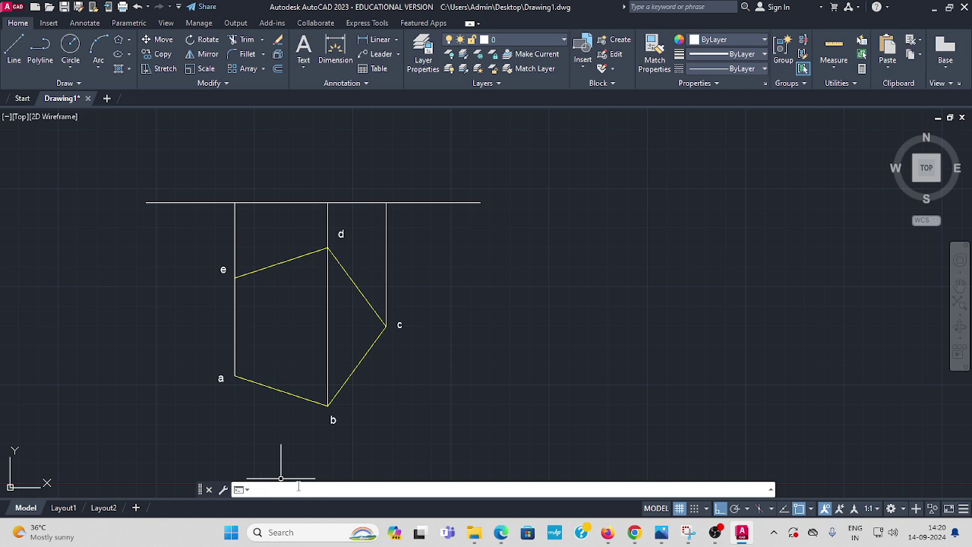
Set the point style to circle-with-cross, size 5 in absolute units.
{"action": "type", "text": "type"}
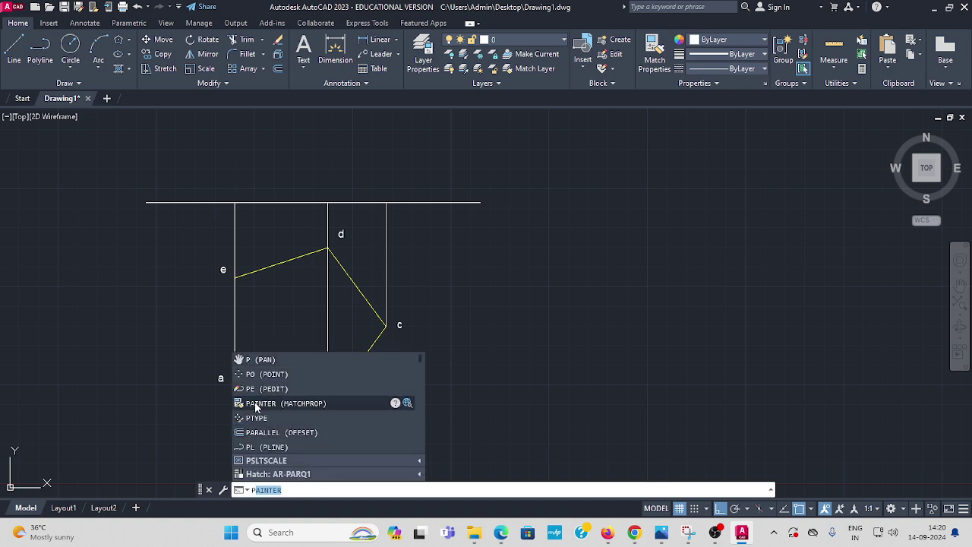
{"action": "key", "text": "Return"}
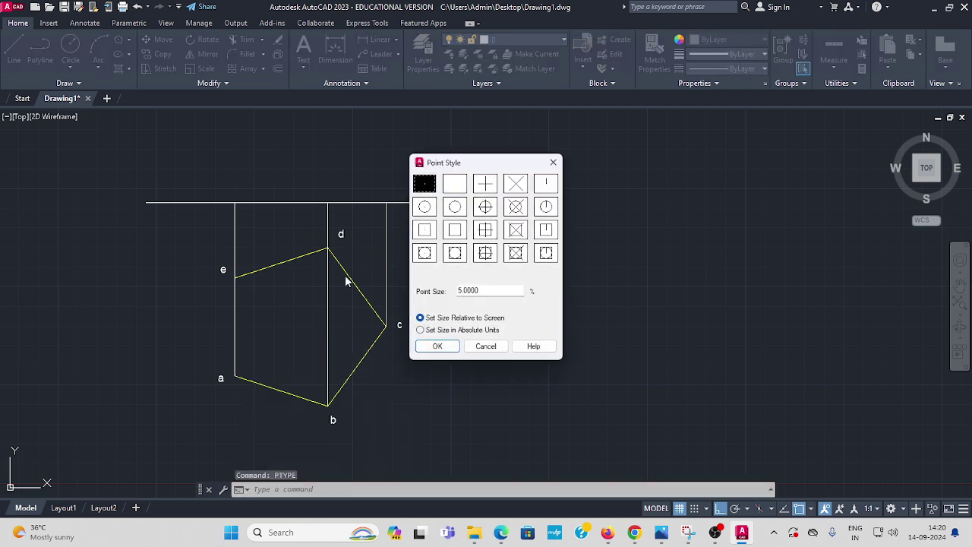
{"action": "left_click", "coordinate": [486, 208]}
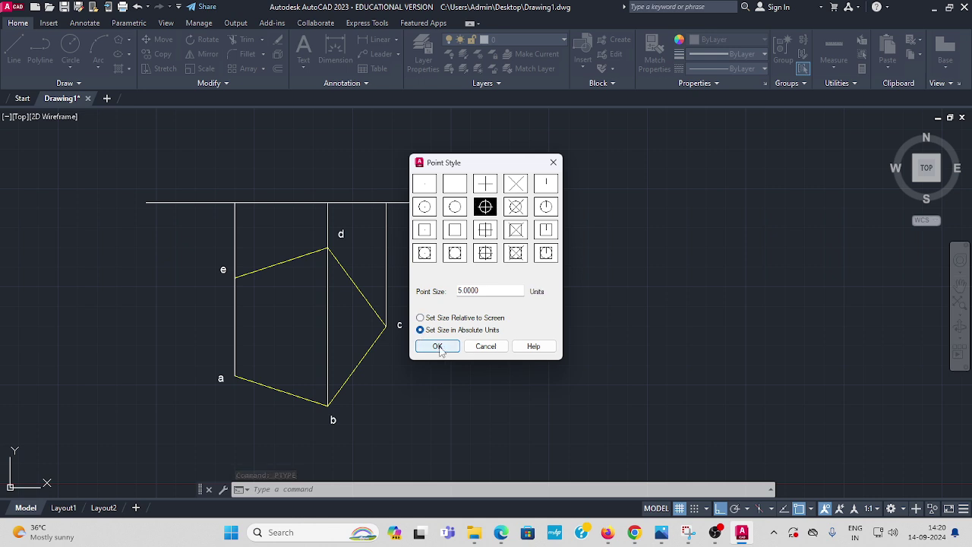
{"action": "left_click", "coordinate": [438, 346]}
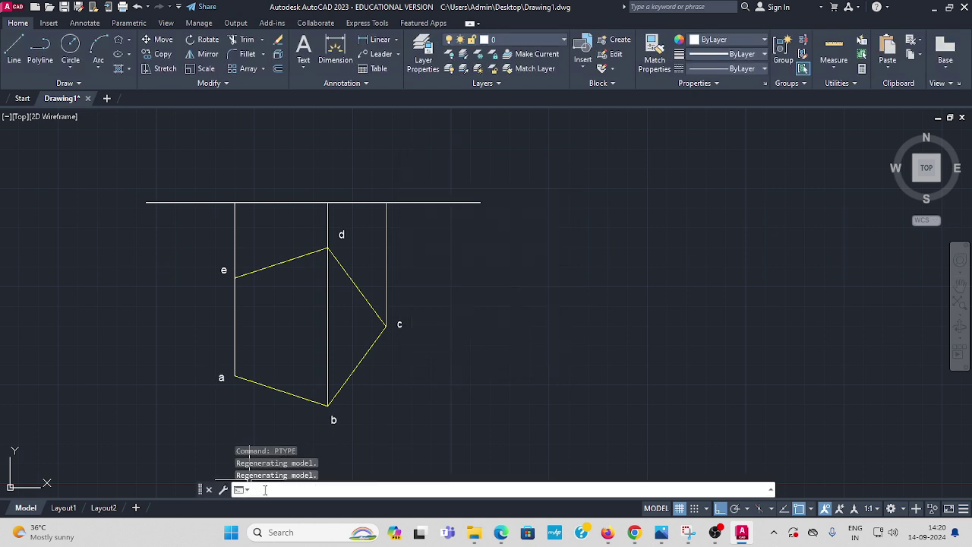
Place point markers on pentagon vertices e, a, b, c and d.
{"action": "type", "text": "po"}
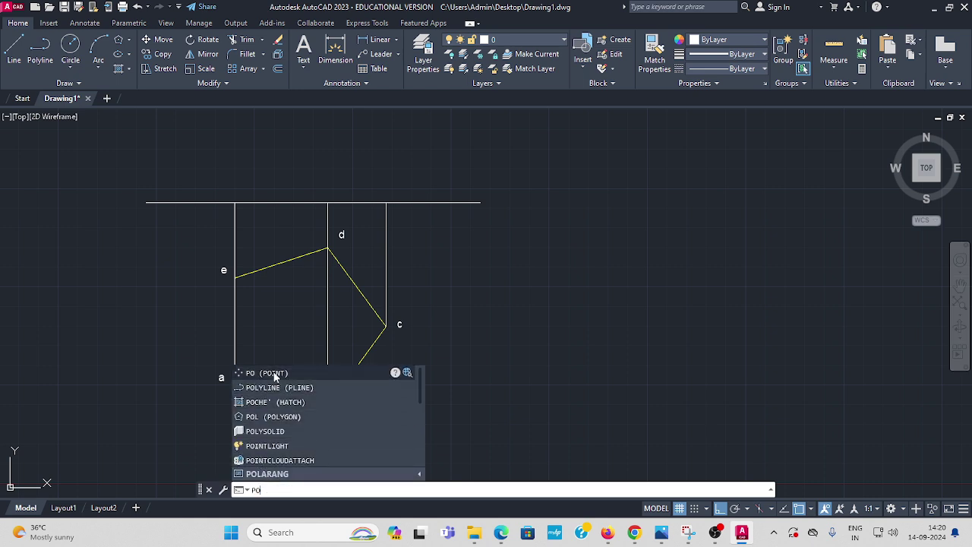
{"action": "key", "text": "Return"}
{"action": "left_click", "coordinate": [235, 277]}
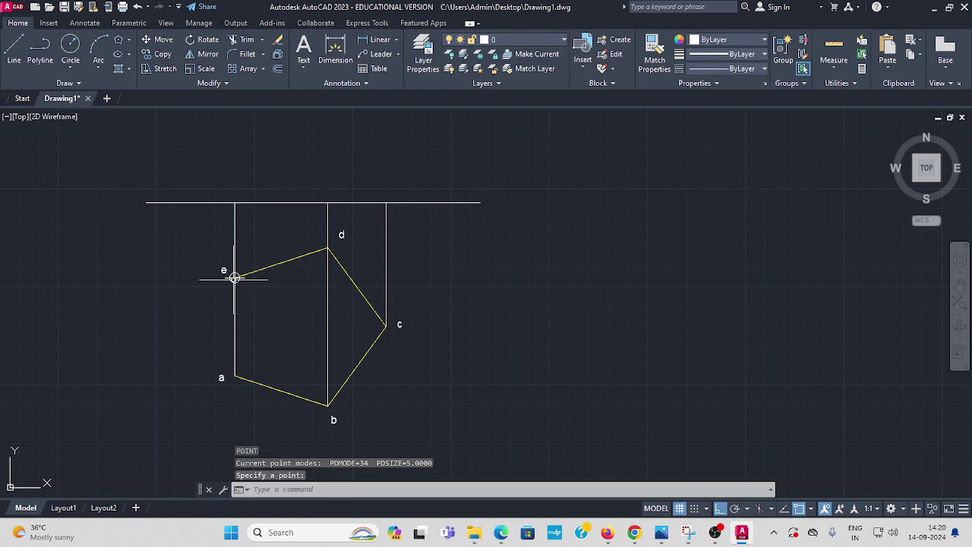
{"action": "key", "text": "Return"}
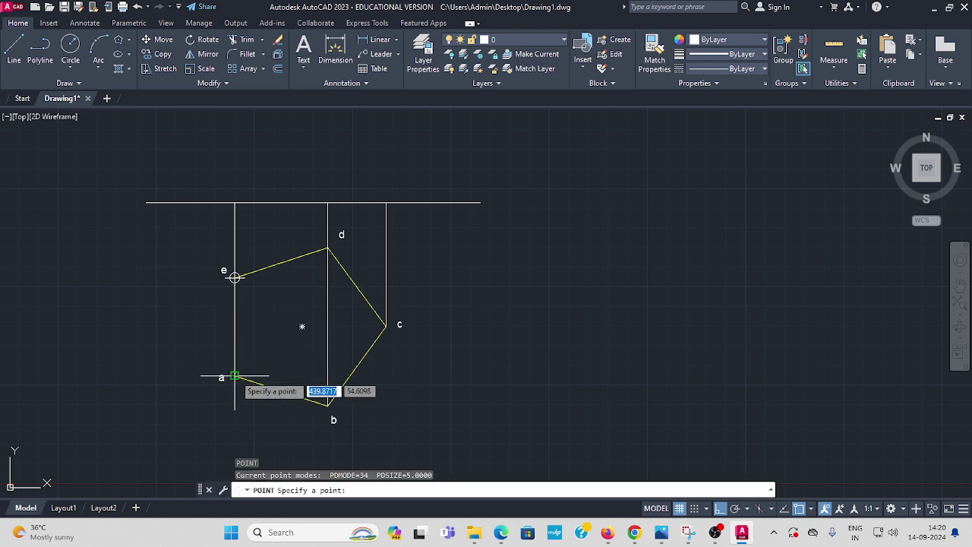
{"action": "left_click", "coordinate": [236, 376]}
{"action": "key", "text": "Return"}
{"action": "left_click", "coordinate": [328, 406]}
{"action": "key", "text": "Return"}
{"action": "left_click", "coordinate": [386, 326]}
{"action": "key", "text": "Return"}
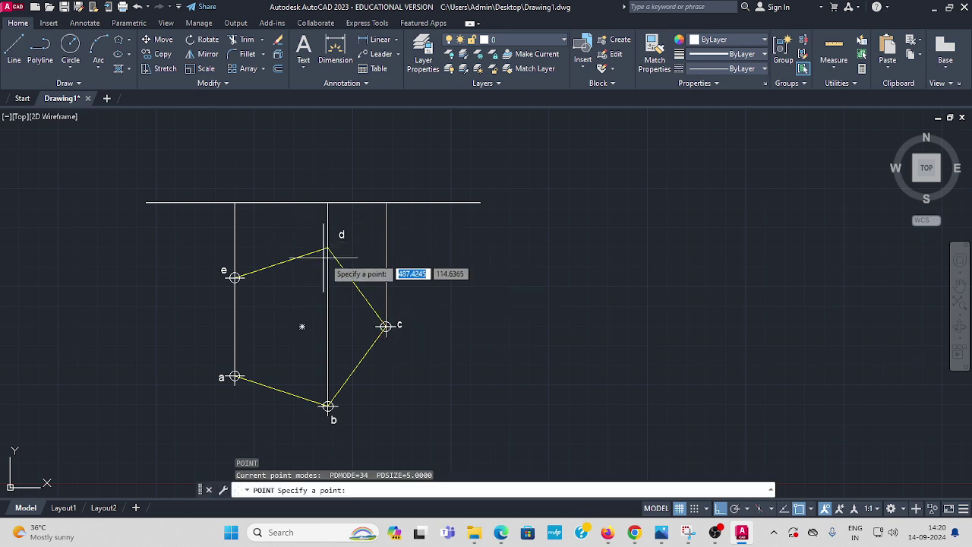
{"action": "left_click", "coordinate": [328, 248]}
{"action": "key", "text": "Return"}
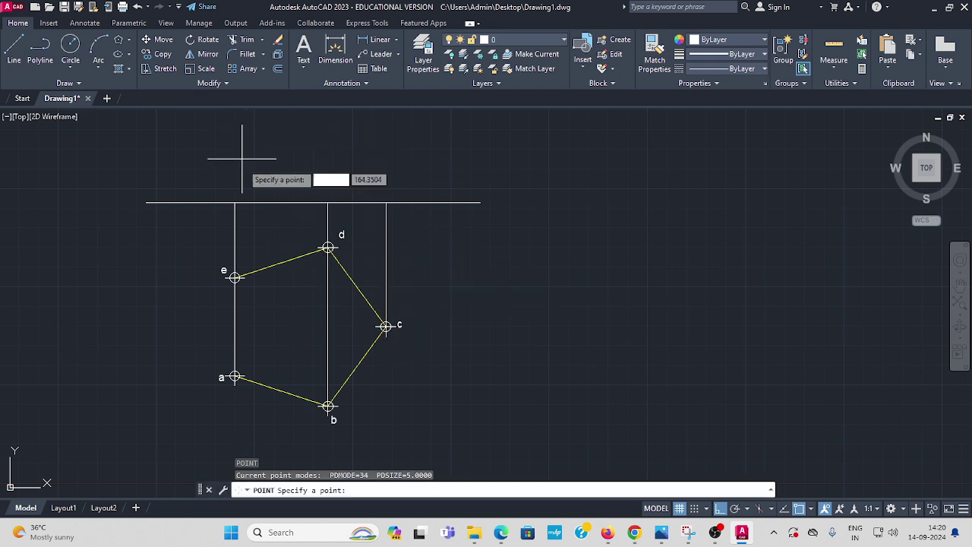
Mark the three projector intersections on the reference line and delete the stray point.
{"action": "left_click", "coordinate": [235, 202]}
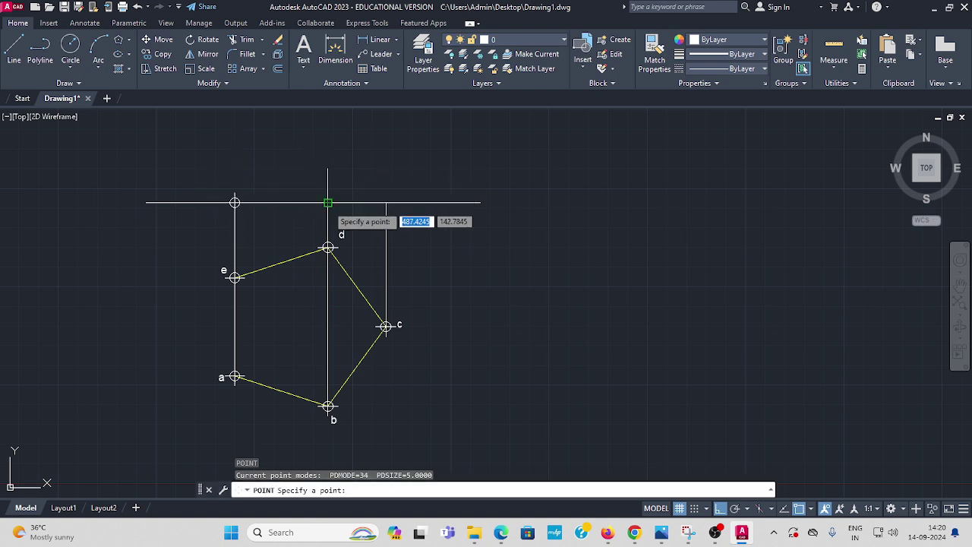
{"action": "left_click", "coordinate": [328, 202]}
{"action": "left_click", "coordinate": [386, 202]}
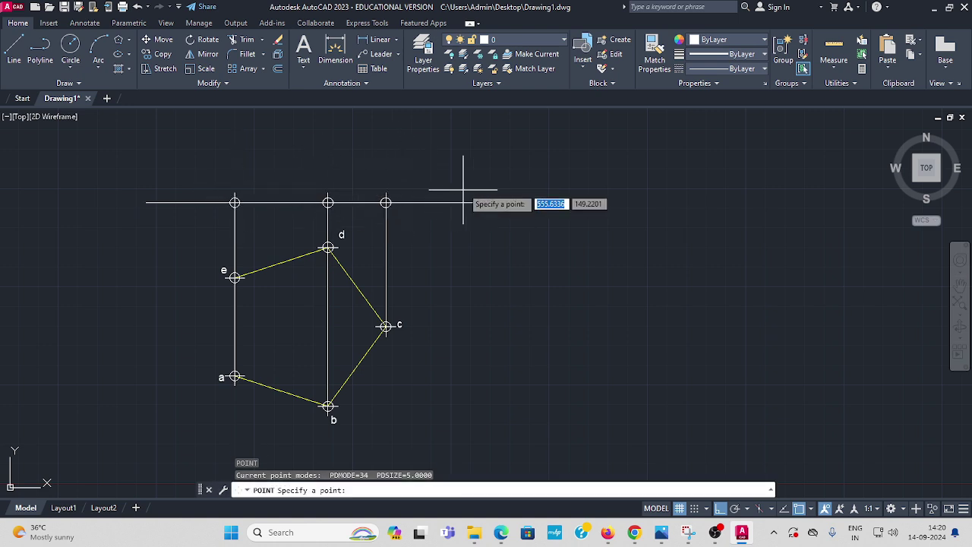
{"action": "left_click", "coordinate": [529, 317]}
{"action": "key", "text": "Escape"}
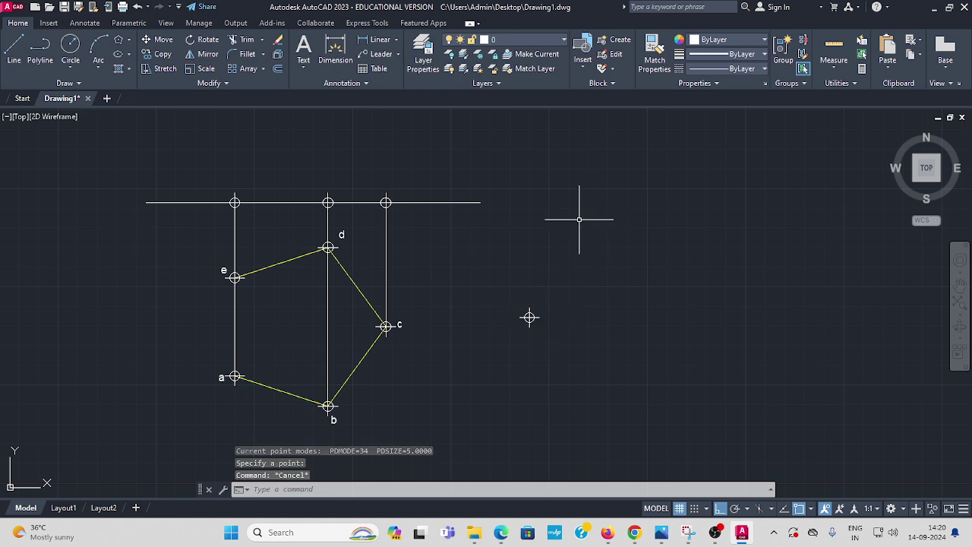
{"action": "left_click", "coordinate": [530, 317]}
{"action": "key", "text": "Delete"}
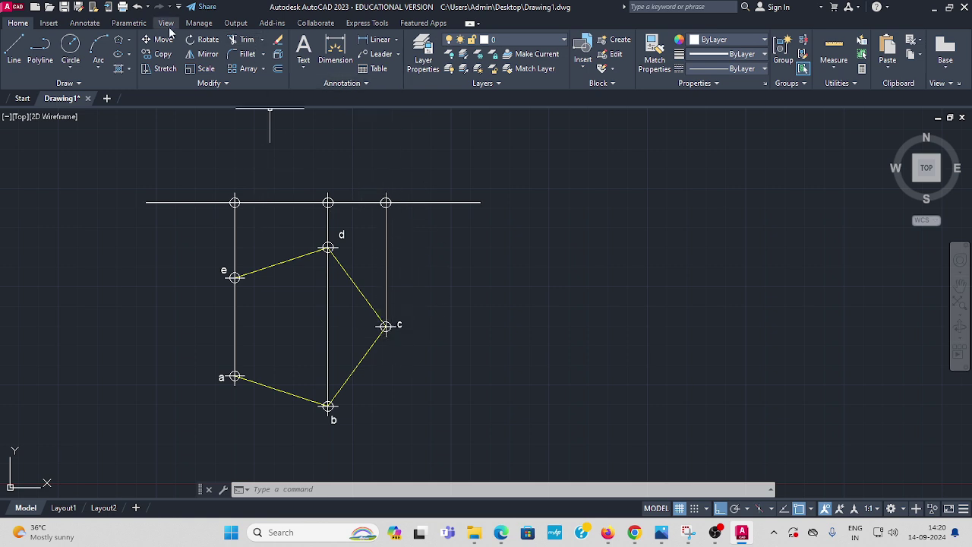
Start single-line text above the reference line with height 4 and rotation 0.
{"action": "left_click", "coordinate": [91, 25]}
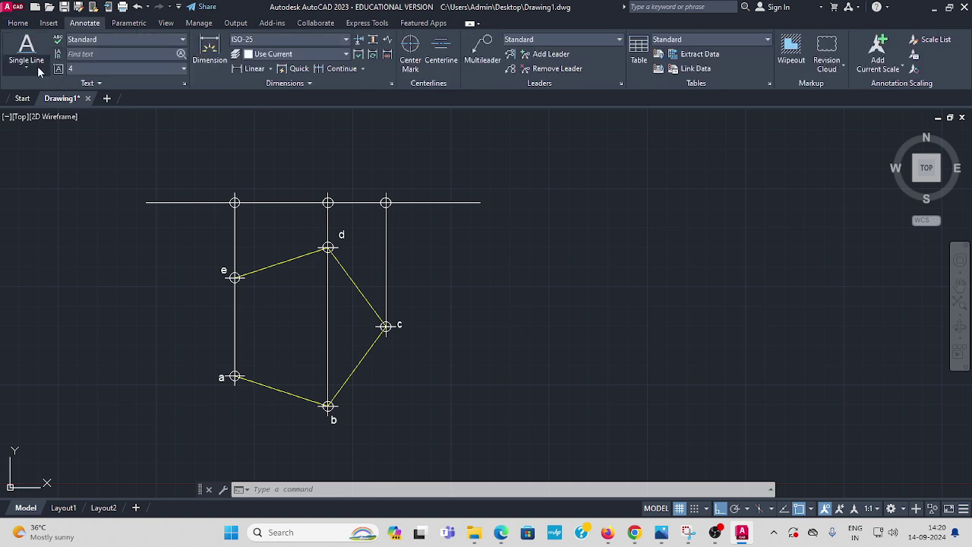
{"action": "left_click", "coordinate": [27, 68]}
{"action": "left_click", "coordinate": [47, 114]}
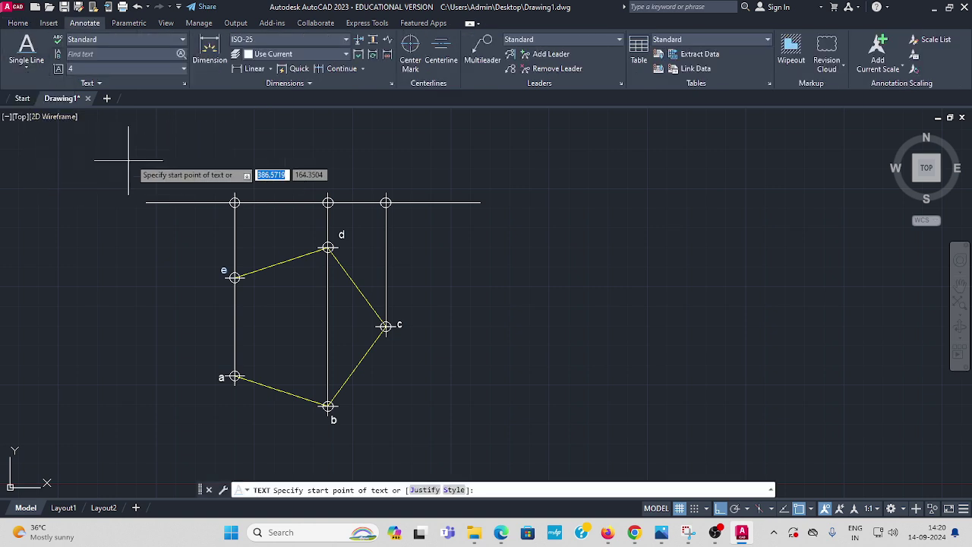
{"action": "left_click", "coordinate": [210, 168]}
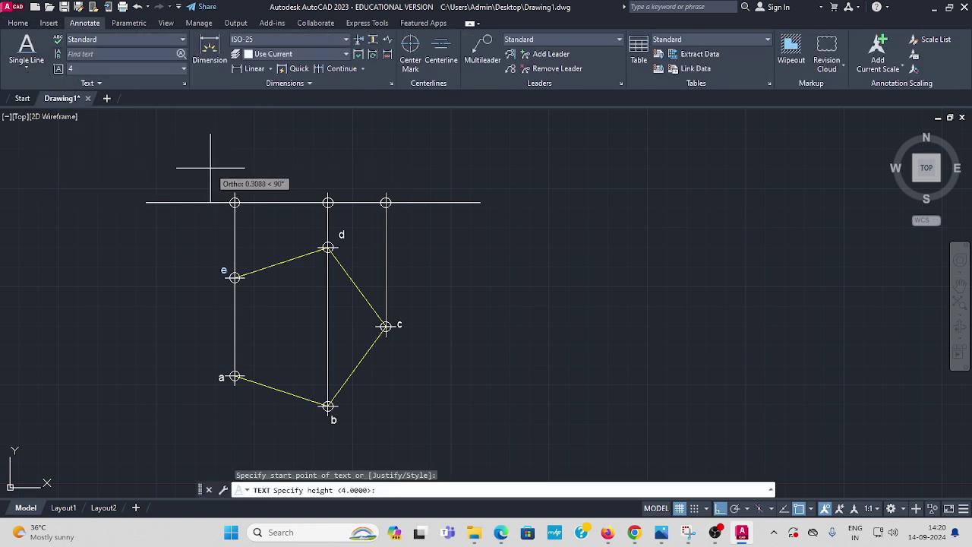
{"action": "type", "text": "4"}
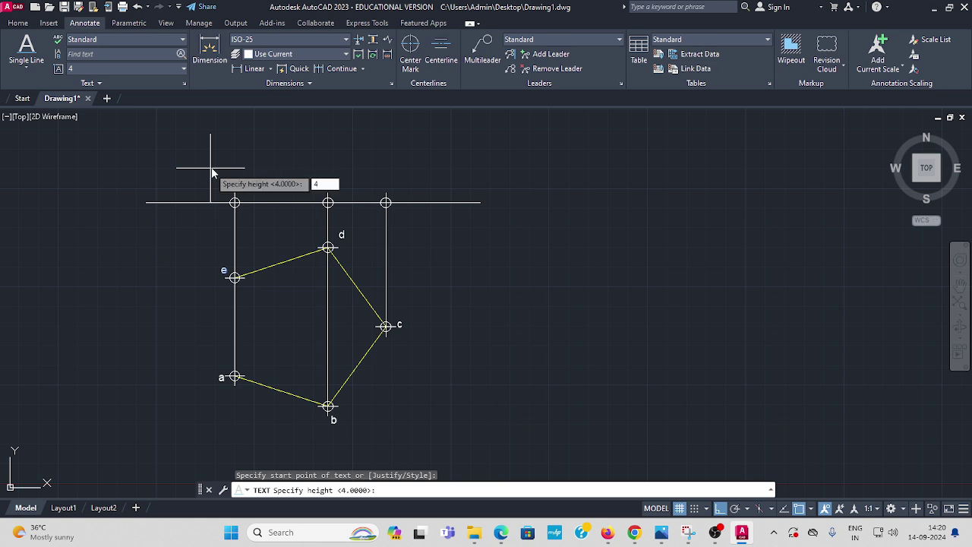
{"action": "key", "text": "Return"}
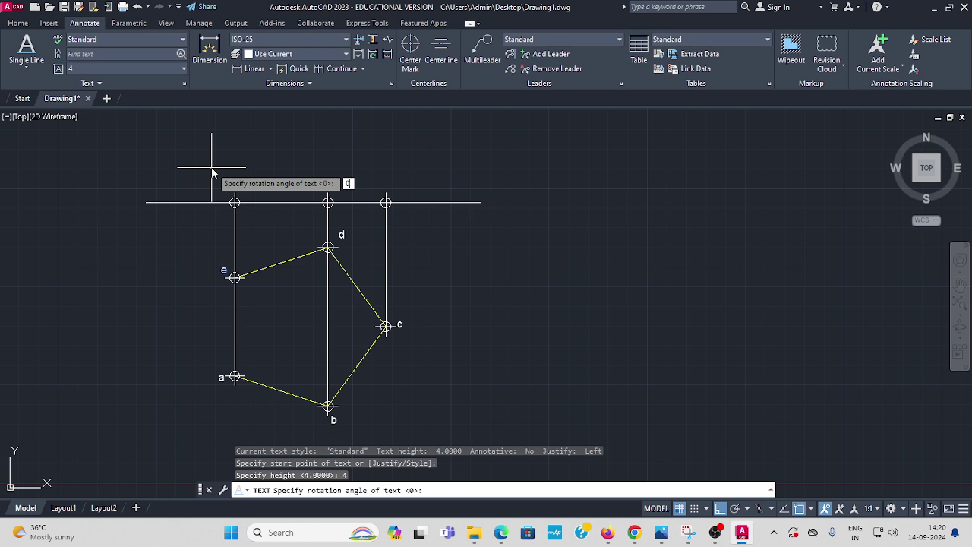
{"action": "key", "text": "Return"}
Label the reference-line points e'(a'), d'(b') and c'.
{"action": "left_click", "coordinate": [215, 190]}
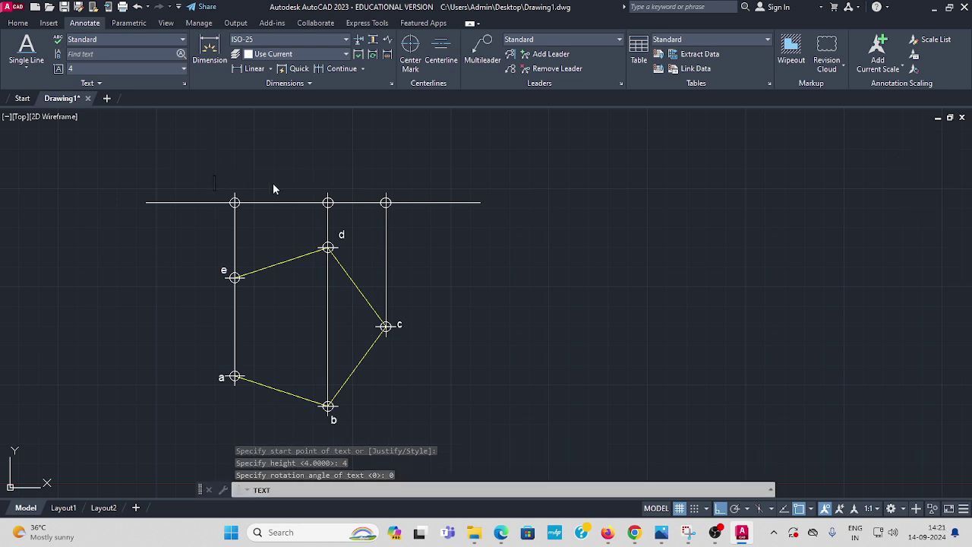
{"action": "type", "text": "e'"}
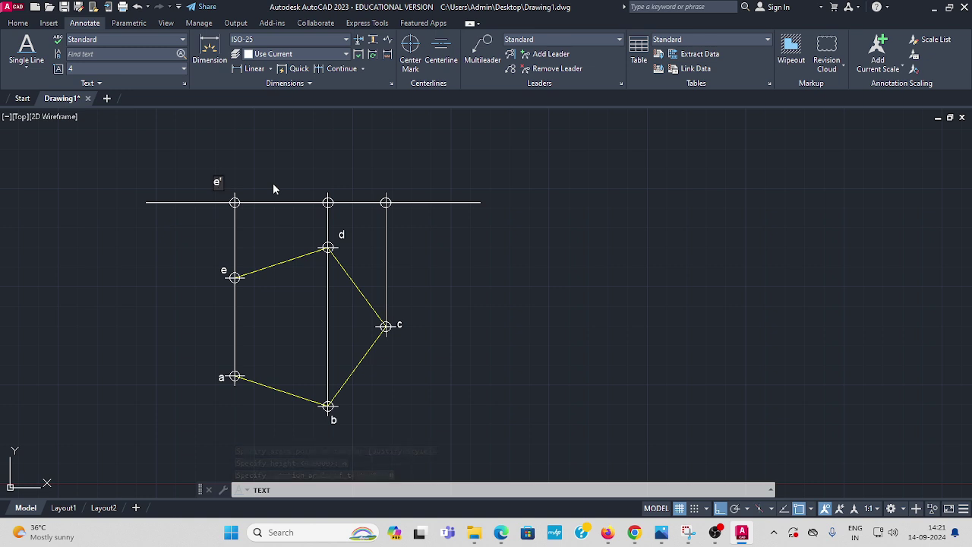
{"action": "type", "text": "("}
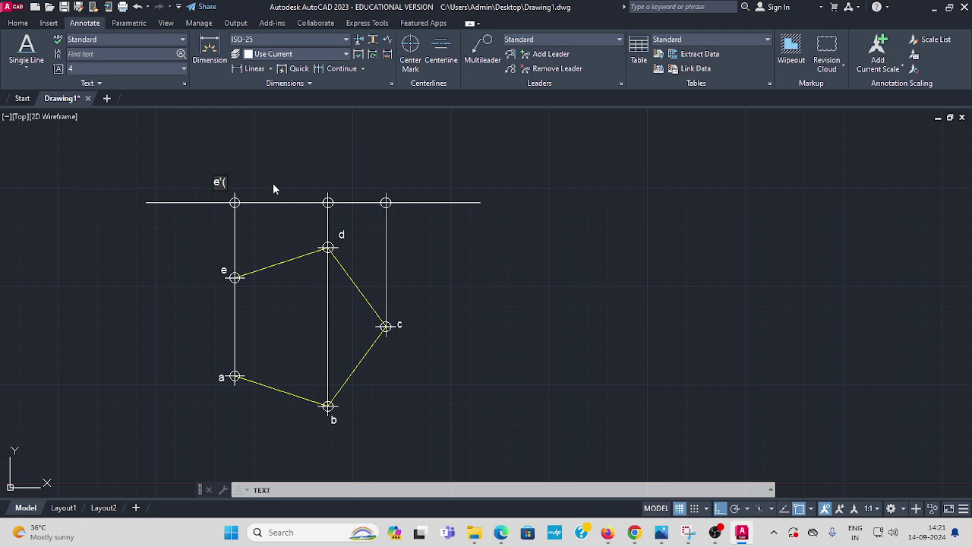
{"action": "type", "text": "a\""}
{"action": "key", "text": "BackSpace"}
{"action": "type", "text": "')"}
{"action": "type", "text": "d'(b"}
{"action": "type", "text": "')"}
{"action": "left_click", "coordinate": [383, 182]}
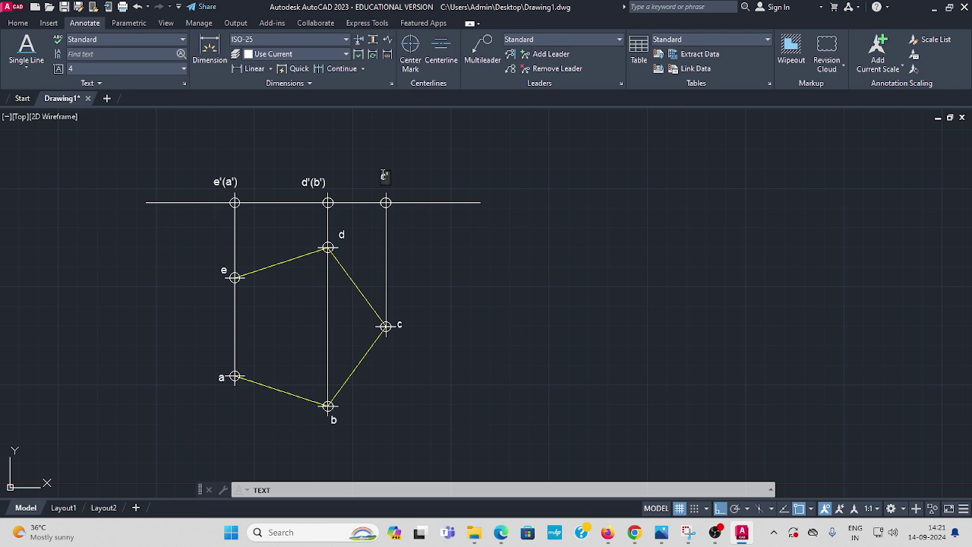
{"action": "left_click", "coordinate": [449, 287]}
Draw the front-view edge line from e'(a') to c'.
{"action": "key", "text": "Return"}
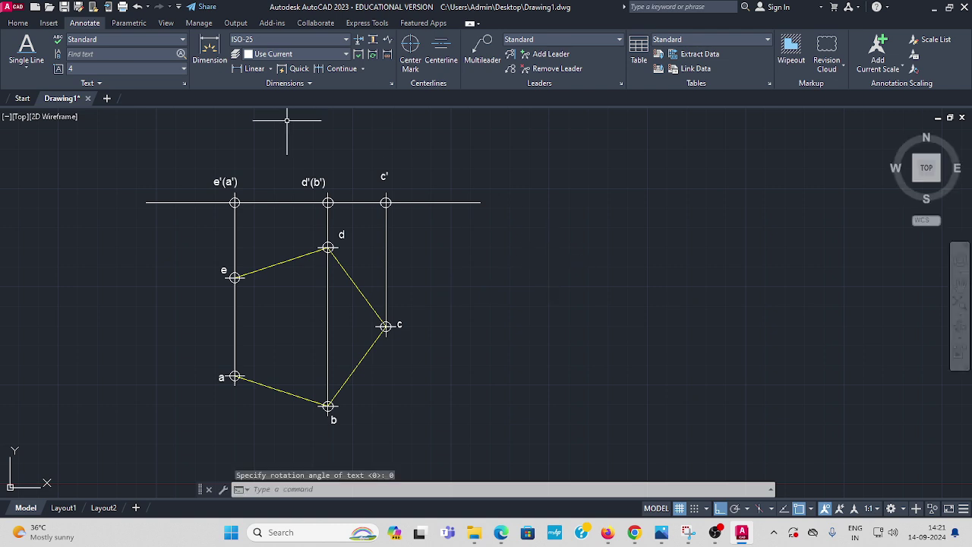
{"action": "left_click", "coordinate": [18, 23]}
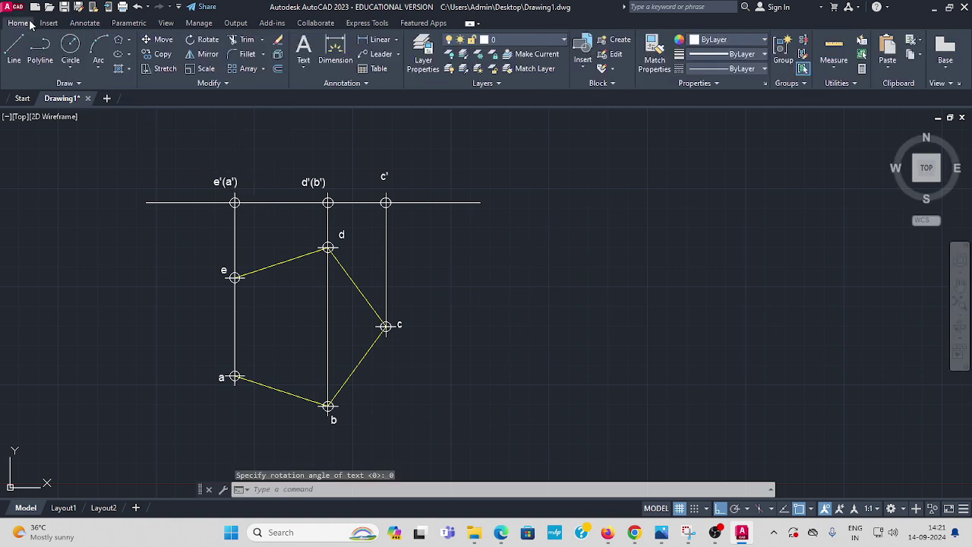
{"action": "left_click", "coordinate": [12, 48]}
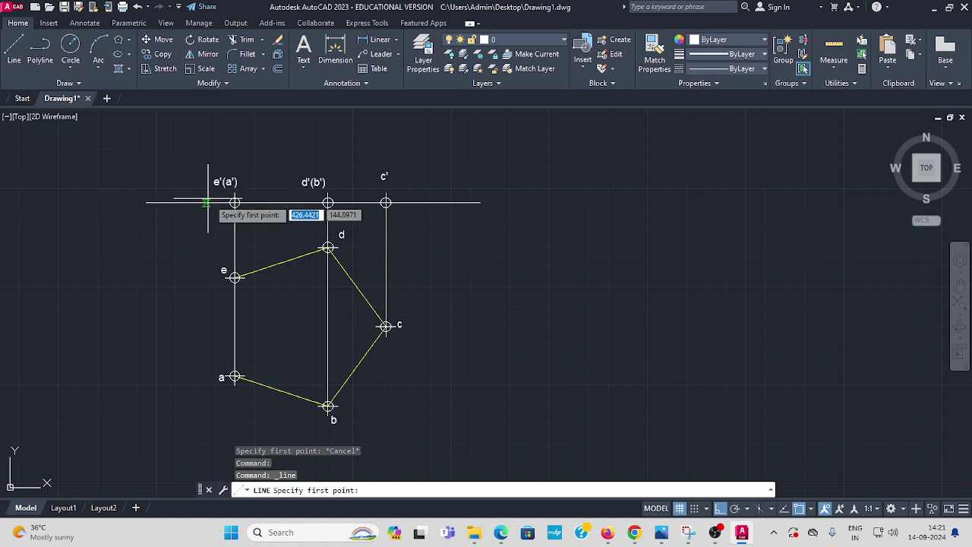
{"action": "left_click", "coordinate": [235, 202]}
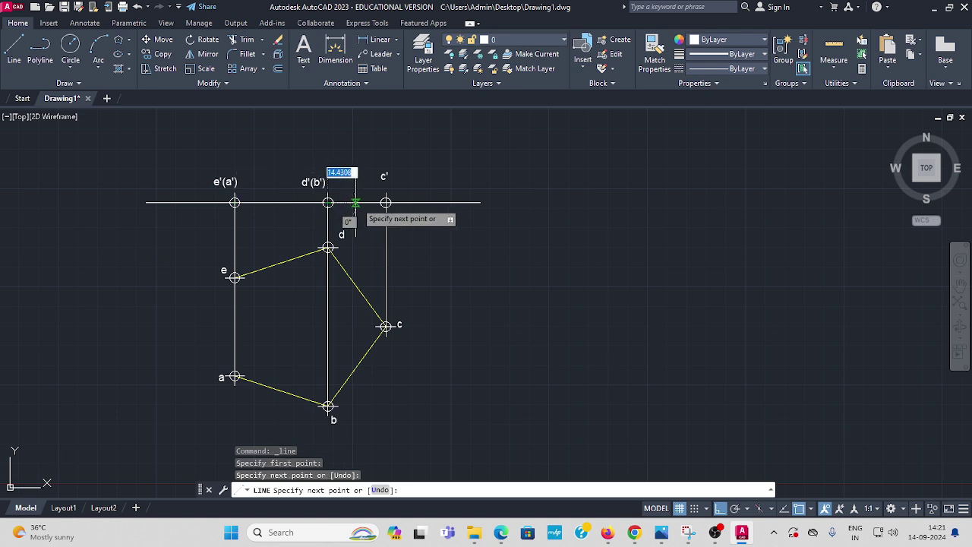
{"action": "left_click", "coordinate": [386, 202]}
{"action": "key", "text": "Escape"}
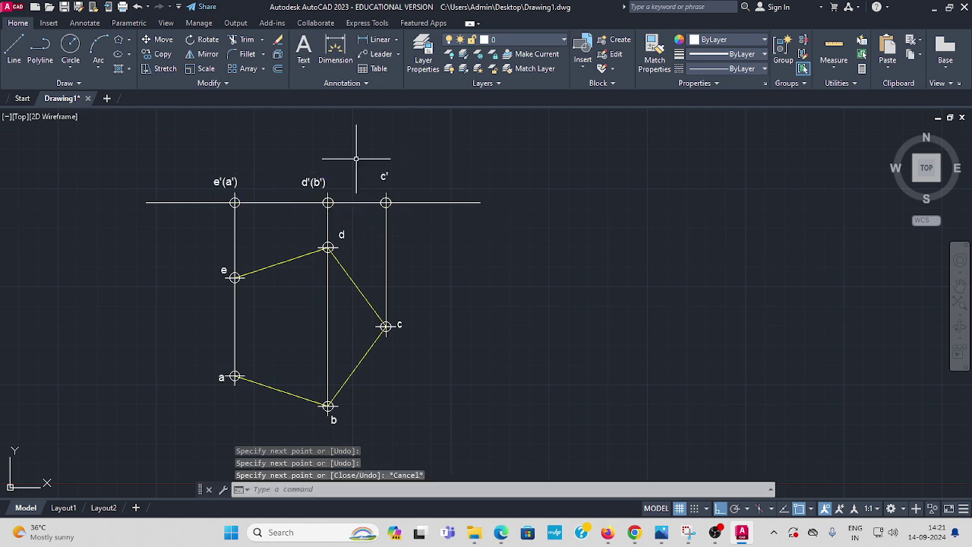
Make the front-view edge segments and their points yellow.
{"action": "left_click", "coordinate": [274, 202]}
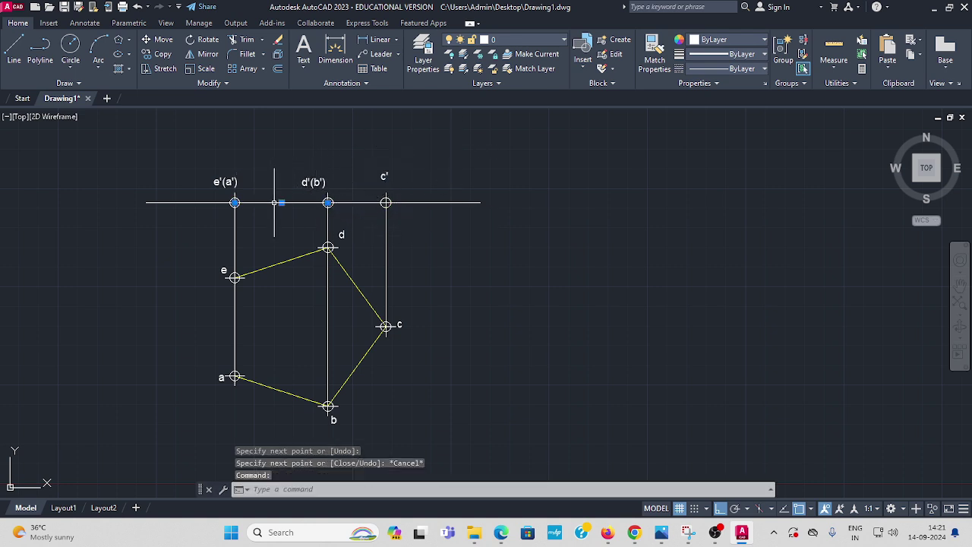
{"action": "left_click", "coordinate": [351, 202]}
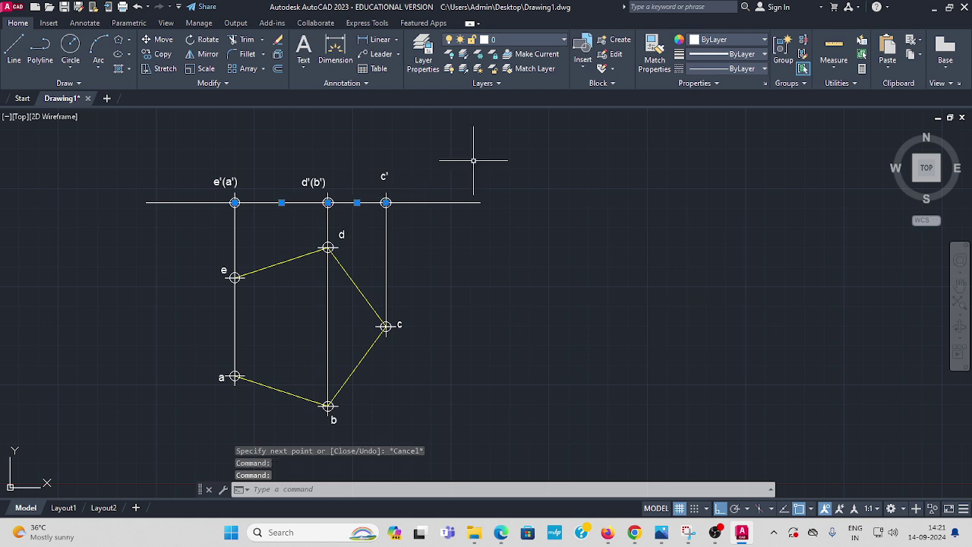
{"action": "left_click", "coordinate": [766, 40]}
{"action": "left_click", "coordinate": [706, 157]}
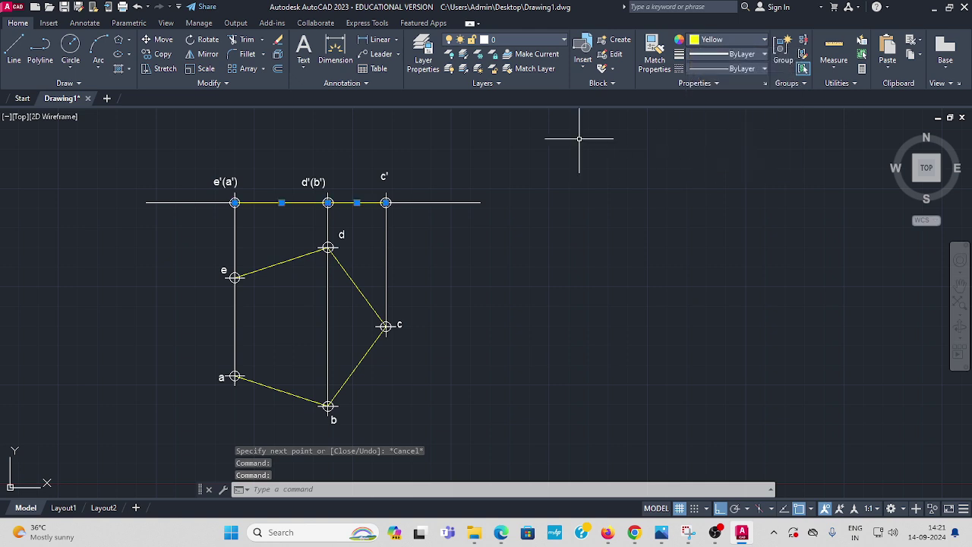
{"action": "key", "text": "Escape"}
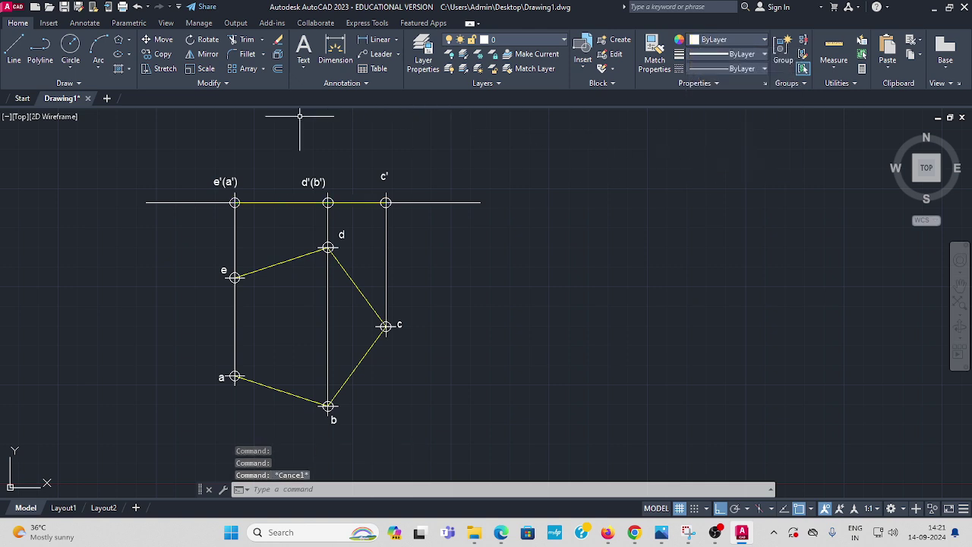
{"action": "left_click", "coordinate": [235, 202]}
{"action": "left_click", "coordinate": [328, 202]}
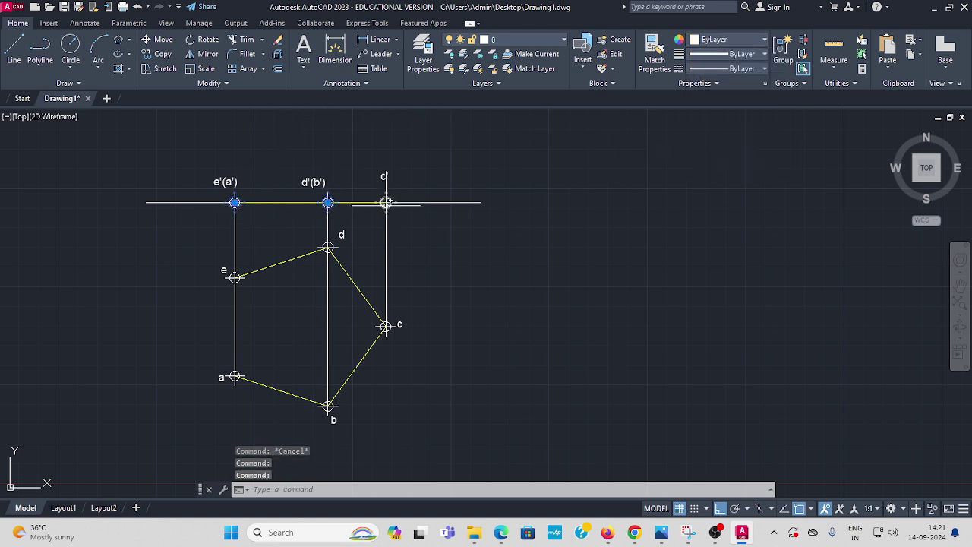
{"action": "left_click", "coordinate": [764, 40]}
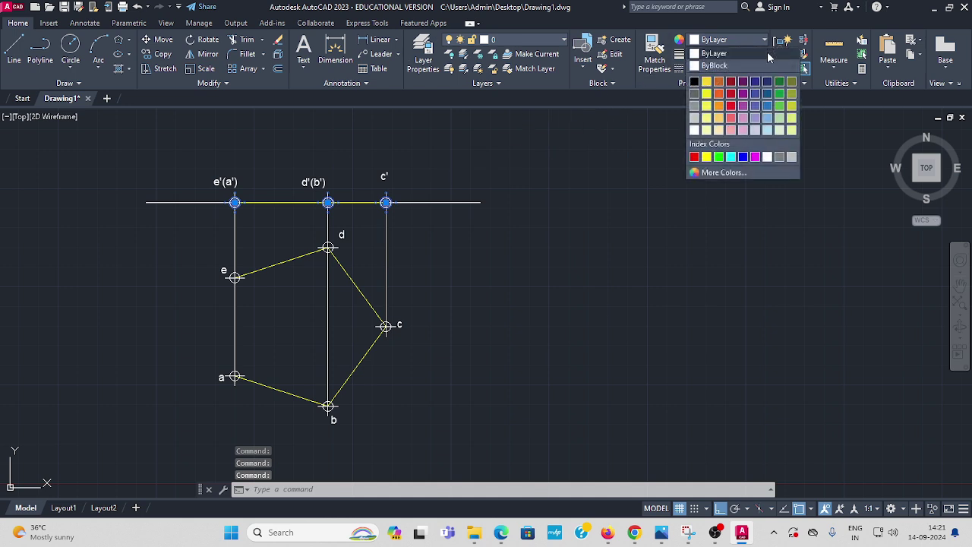
{"action": "left_click", "coordinate": [706, 157]}
{"action": "key", "text": "Escape"}
Stretch the reference line's right end farther to the right.
{"action": "middle_click_drag", "start_coordinate": [455, 232], "coordinate": [402, 248]}
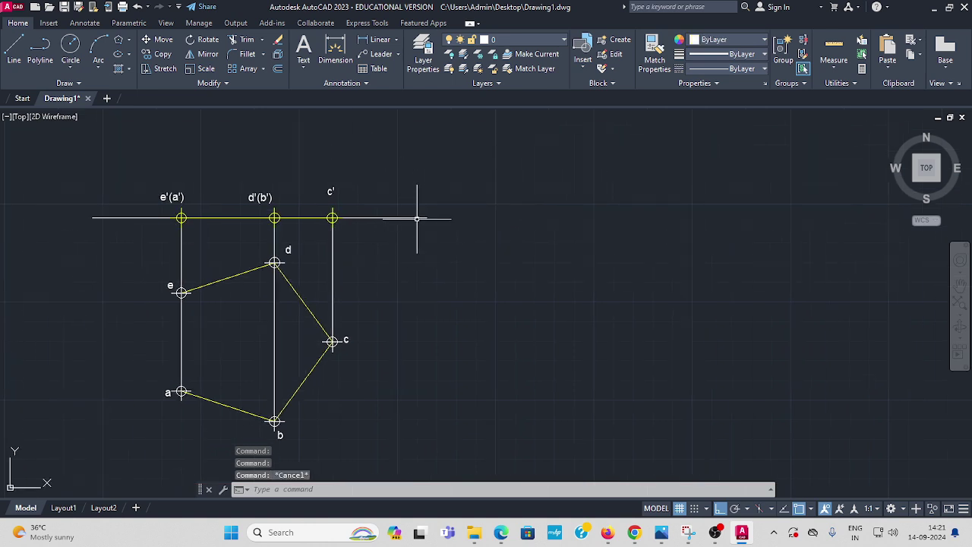
{"action": "left_click", "coordinate": [418, 218]}
{"action": "left_click", "coordinate": [427, 218]}
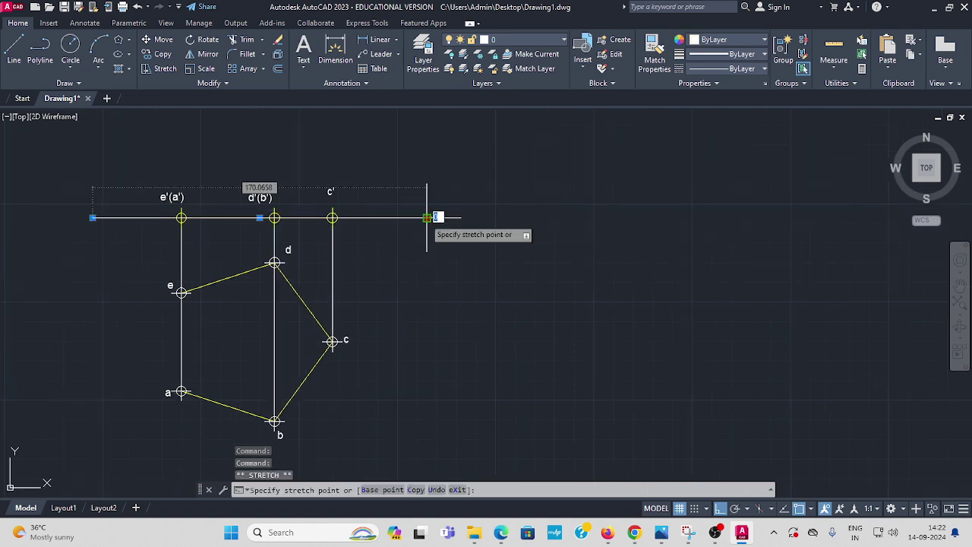
{"action": "left_click", "coordinate": [659, 220]}
{"action": "key", "text": "Escape"}
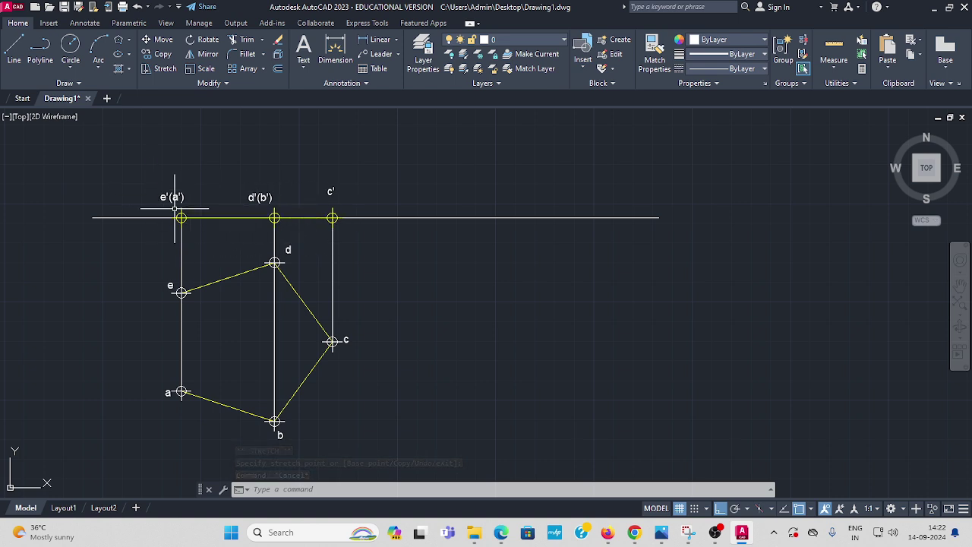
Copy the yellow front view with its labels from e'(a') farther right along the line.
{"action": "left_click", "coordinate": [158, 56]}
{"action": "left_click", "coordinate": [139, 173]}
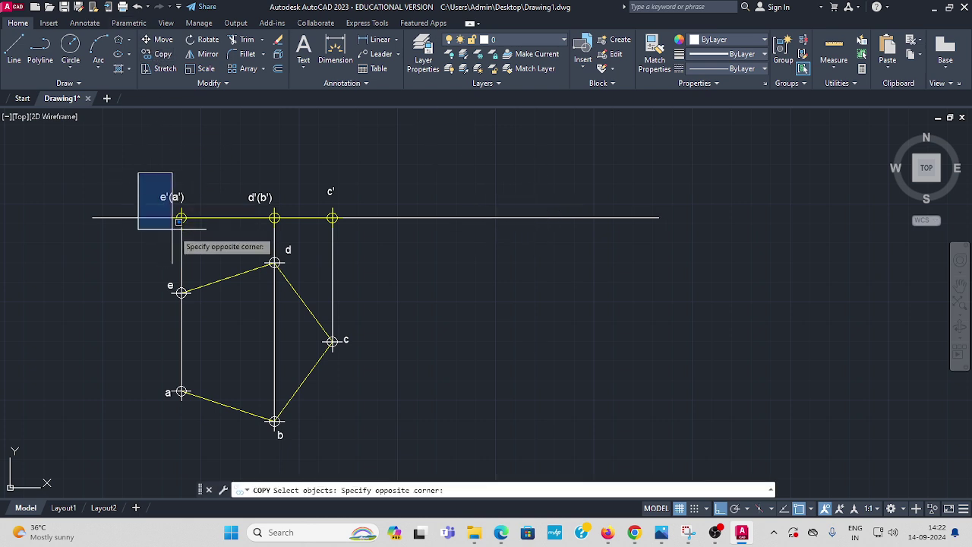
{"action": "left_click", "coordinate": [377, 232]}
{"action": "key", "text": "Return"}
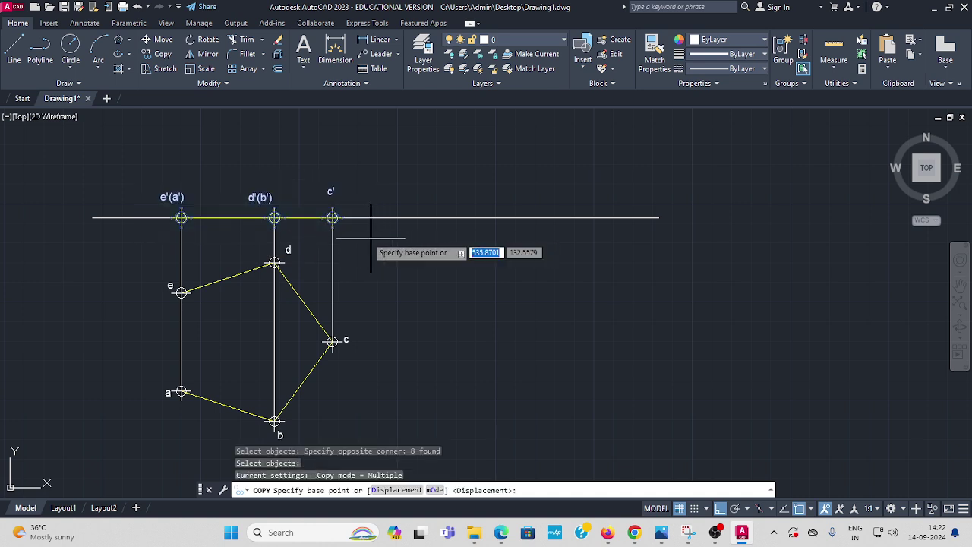
{"action": "left_click", "coordinate": [181, 218]}
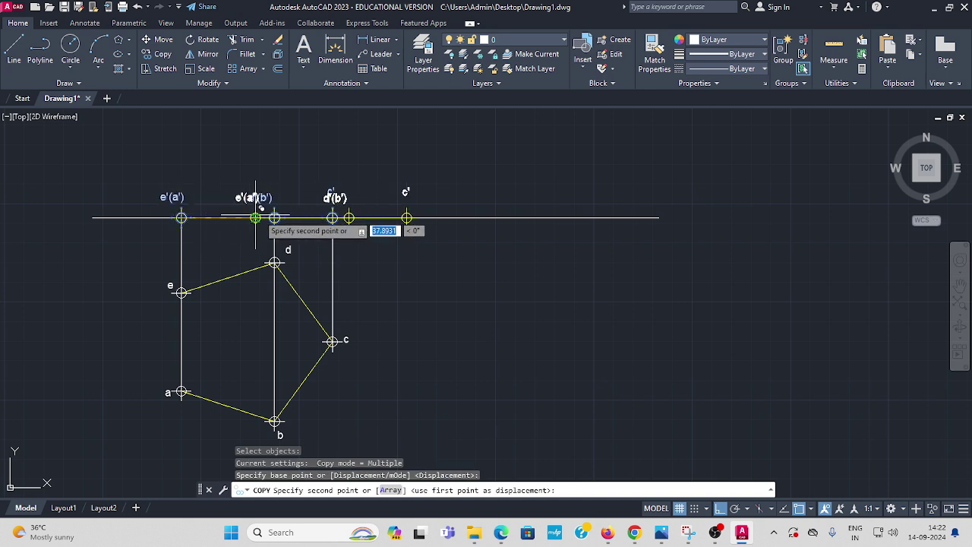
{"action": "left_click", "coordinate": [424, 218]}
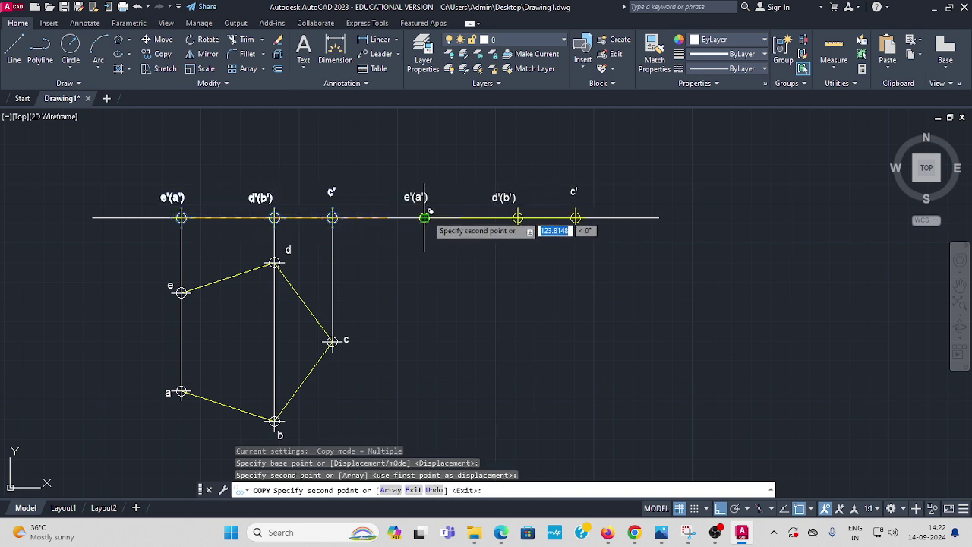
{"action": "key", "text": "Escape"}
Pan and zoom to check the question text, then recentre the projections.
{"action": "middle_click_drag", "start_coordinate": [578, 188], "coordinate": [546, 186]}
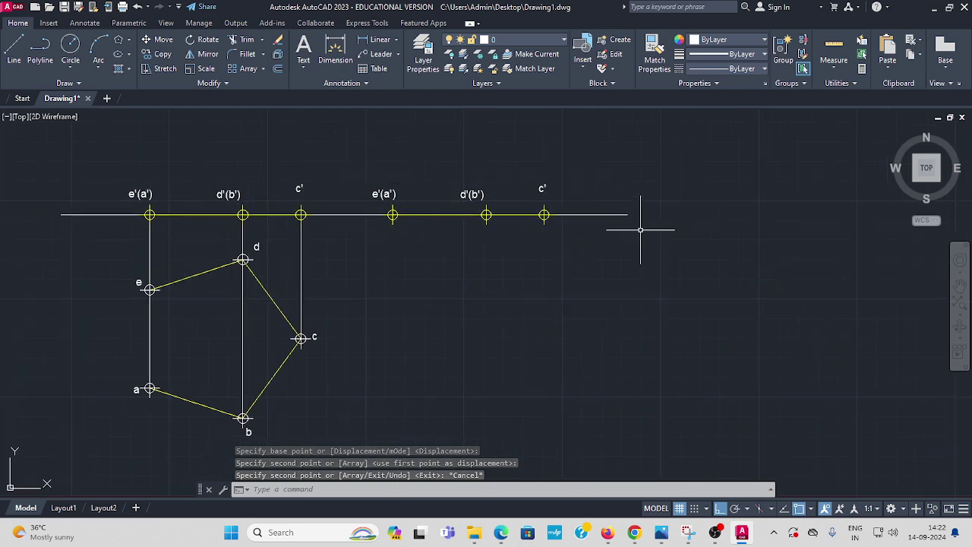
{"action": "scroll", "coordinate": [213, 156], "scroll_direction": "down", "scroll_amount": 4}
{"action": "middle_click_drag", "start_coordinate": [234, 172], "coordinate": [564, 193]}
{"action": "scroll", "coordinate": [316, 197], "scroll_direction": "up", "scroll_amount": 4}
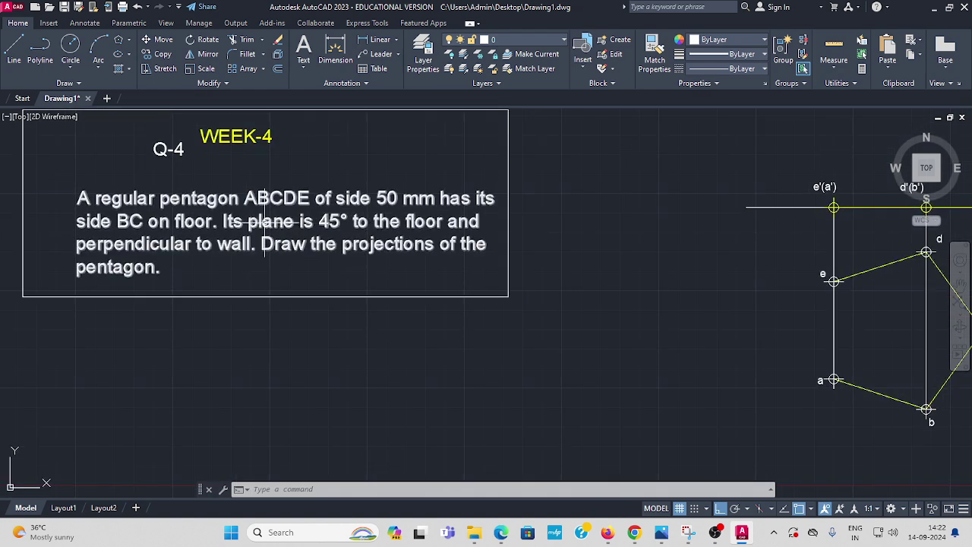
{"action": "scroll", "coordinate": [512, 184], "scroll_direction": "down", "scroll_amount": 2}
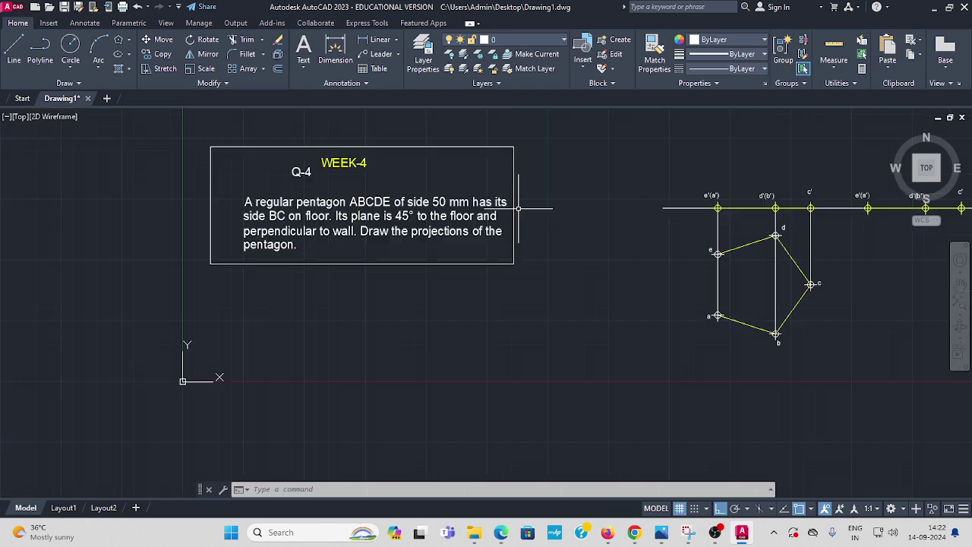
{"action": "middle_click_drag", "start_coordinate": [512, 184], "coordinate": [273, 229]}
{"action": "scroll", "coordinate": [336, 234], "scroll_direction": "up", "scroll_amount": 2}
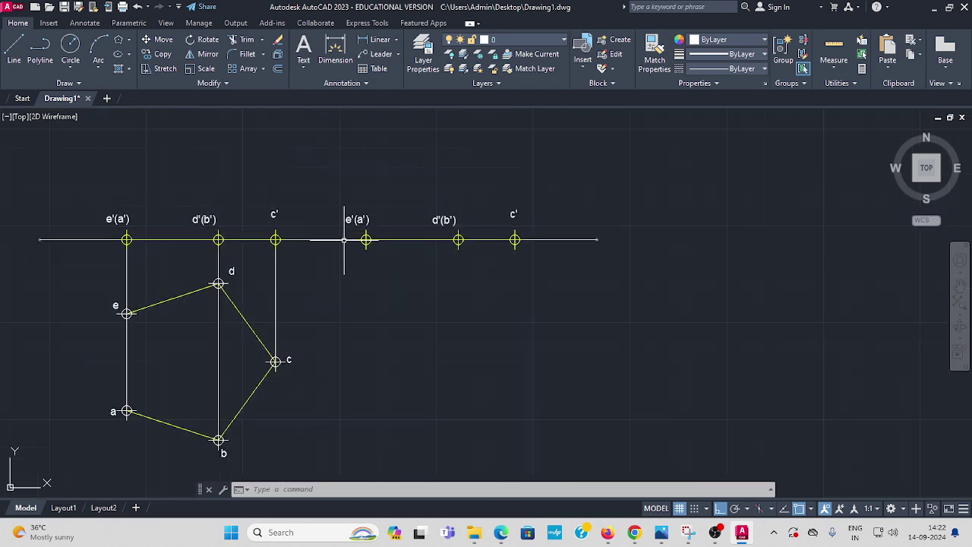
{"action": "middle_click_drag", "start_coordinate": [453, 226], "coordinate": [399, 232]}
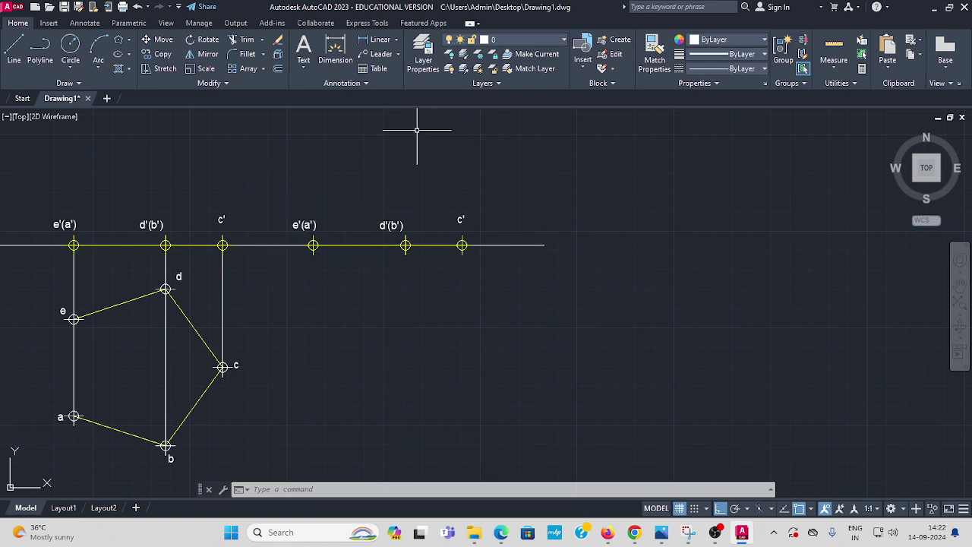
Rotate the copied front-view edge and its labels 45° about e'(a') so it rises up-right.
{"action": "left_click", "coordinate": [202, 39]}
{"action": "left_click", "coordinate": [283, 195]}
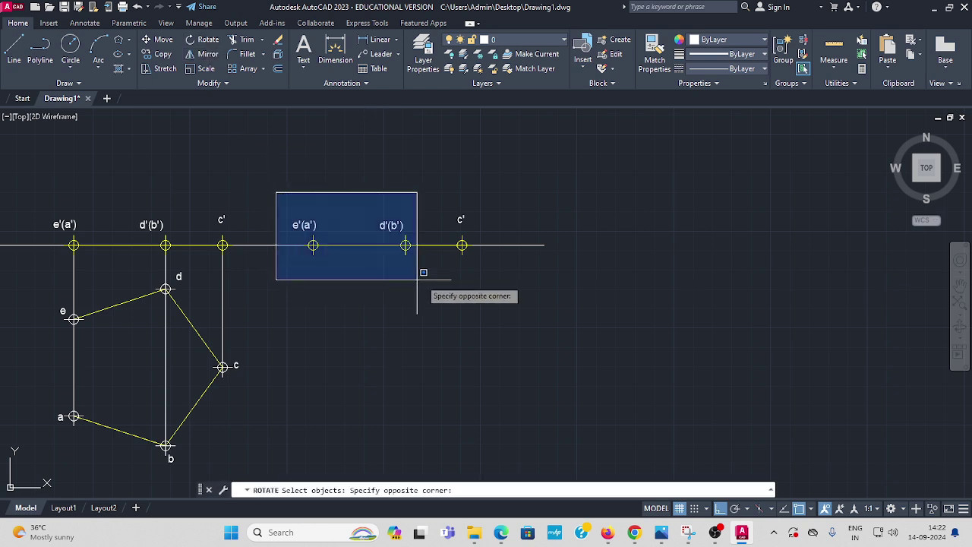
{"action": "left_click", "coordinate": [519, 275]}
{"action": "key", "text": "Return"}
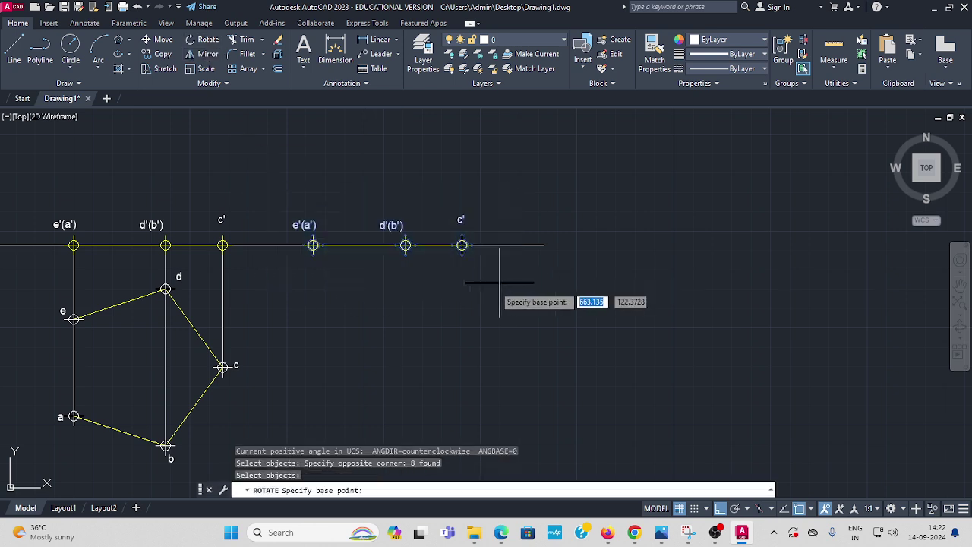
{"action": "left_click", "coordinate": [313, 244]}
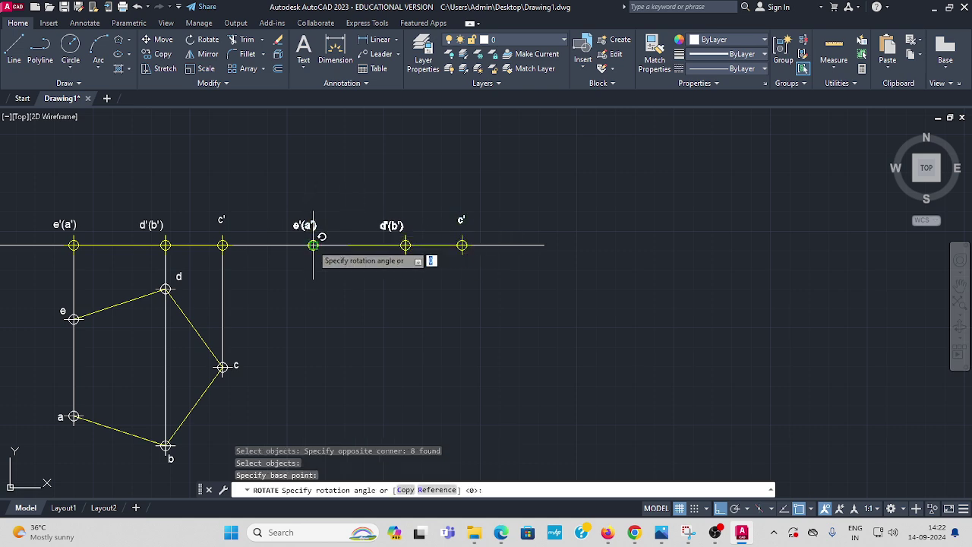
{"action": "type", "text": "45"}
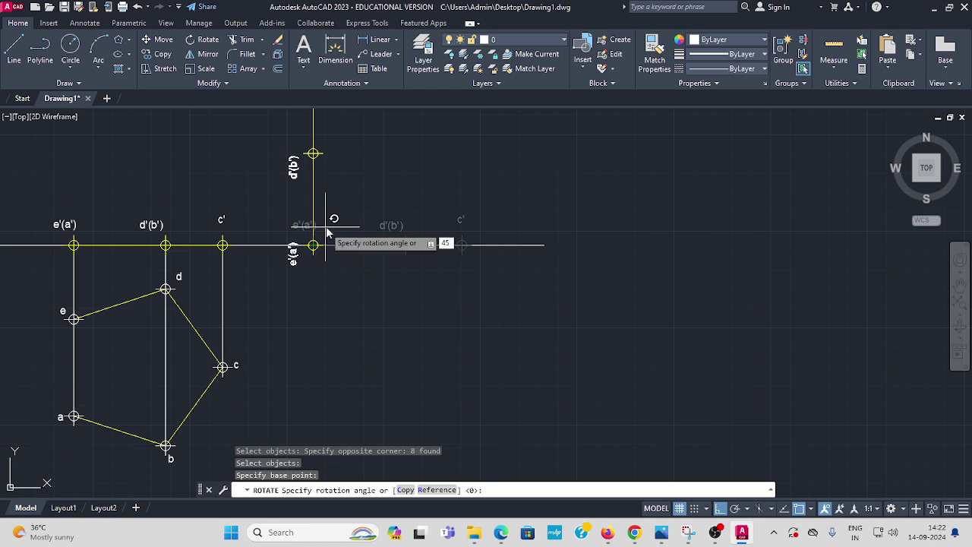
{"action": "key", "text": "Return"}
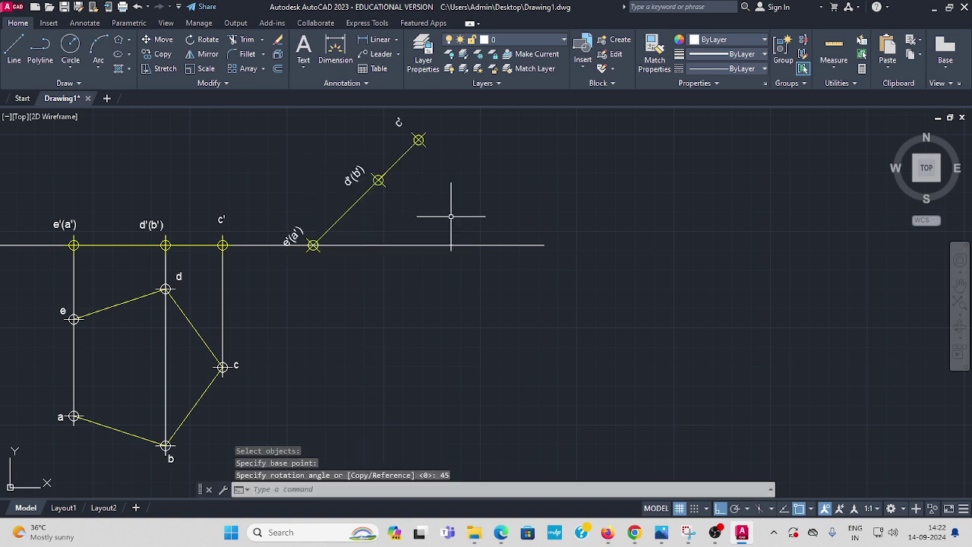
{"action": "middle_click_drag", "start_coordinate": [452, 208], "coordinate": [439, 216]}
{"action": "middle_click_drag", "start_coordinate": [354, 262], "coordinate": [364, 227]}
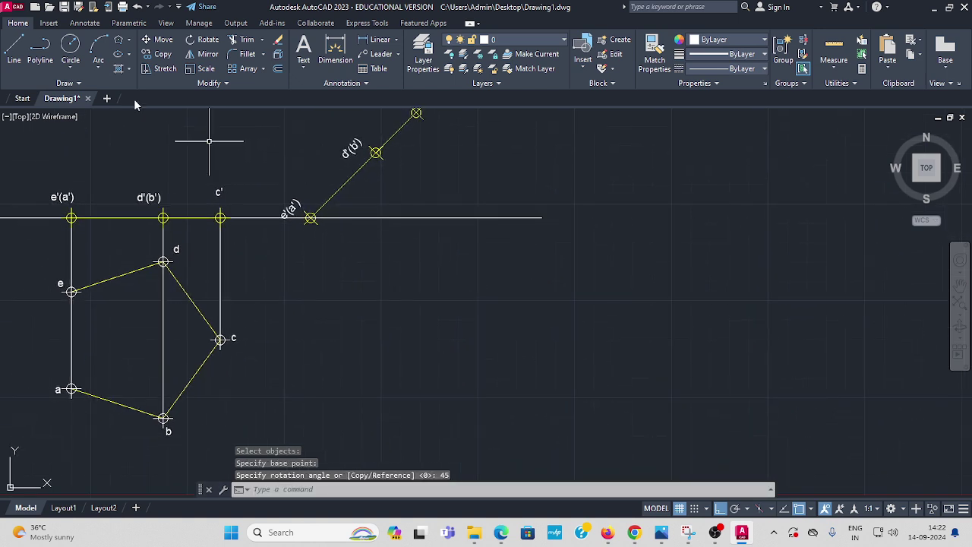
Drop a vertical projector from the rotated e'(a') down below the top view.
{"action": "left_click", "coordinate": [13, 50]}
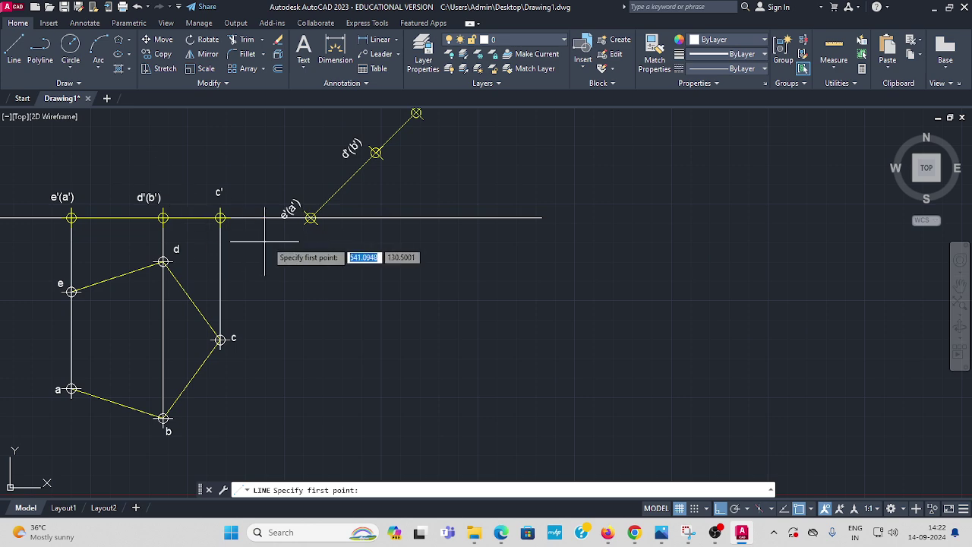
{"action": "left_click", "coordinate": [309, 220]}
{"action": "middle_click_drag", "start_coordinate": [320, 326], "coordinate": [315, 277]}
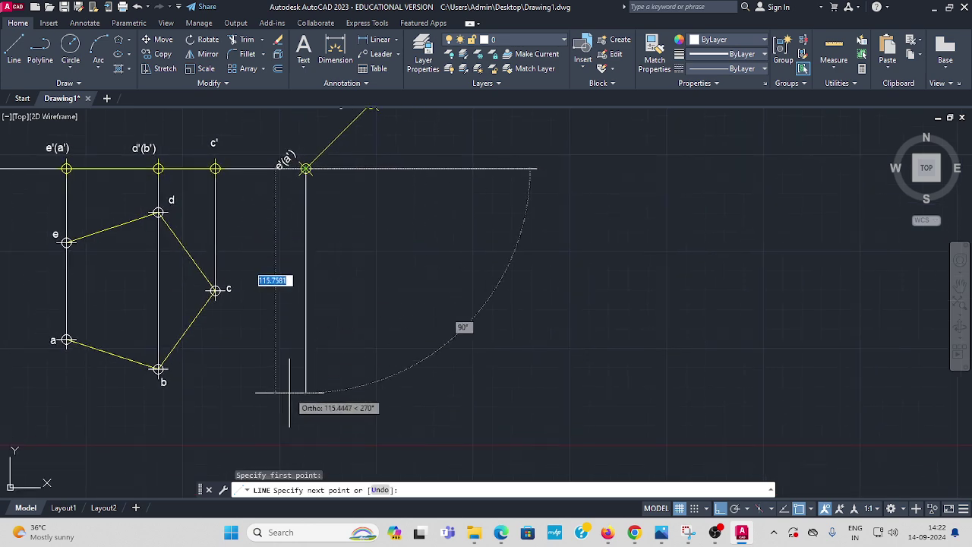
{"action": "left_click", "coordinate": [317, 440]}
{"action": "key", "text": "Return"}
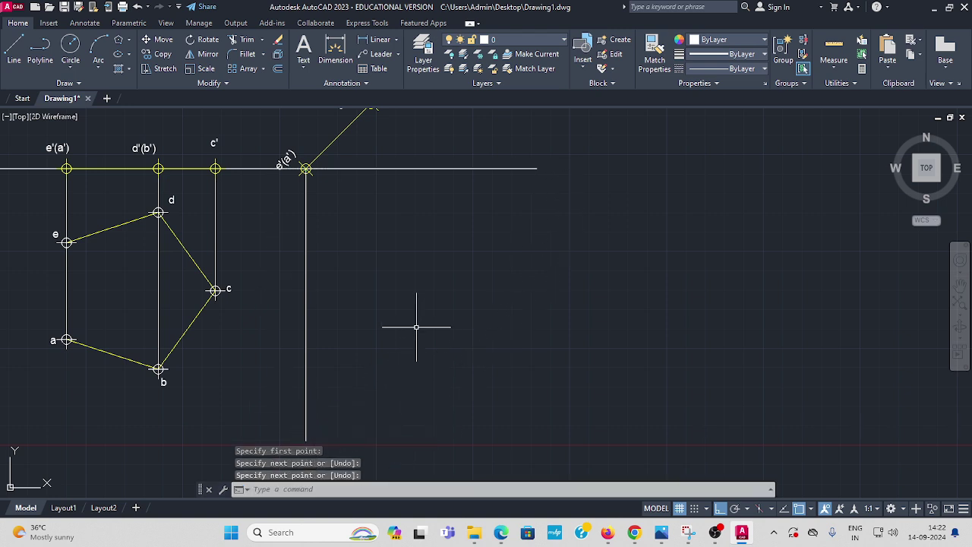
{"action": "middle_click_drag", "start_coordinate": [424, 262], "coordinate": [404, 326]}
{"action": "scroll", "coordinate": [404, 326], "scroll_direction": "down", "scroll_amount": 2}
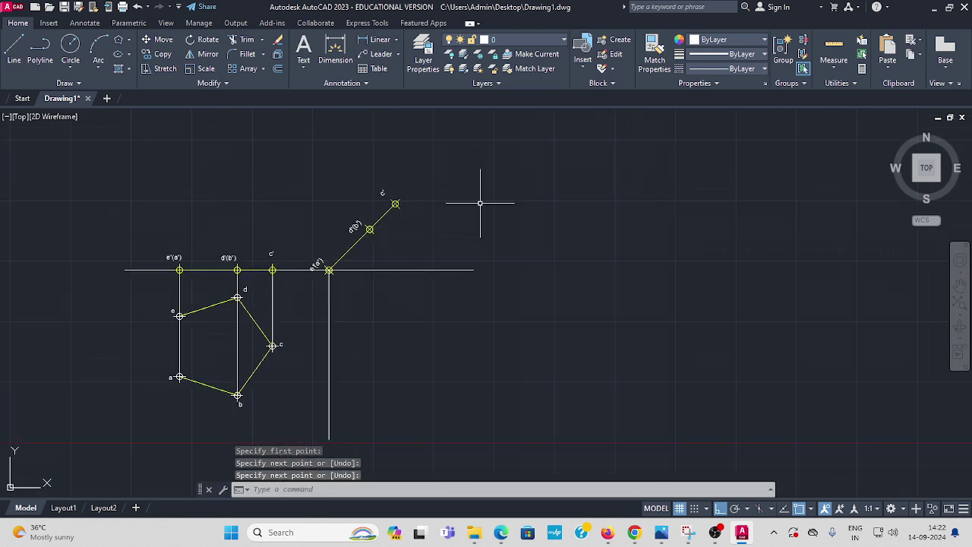
Drop vertical projectors from the rotated c' and d'(b') down below the top view.
{"action": "key", "text": "Return"}
{"action": "left_click", "coordinate": [395, 204]}
{"action": "middle_click_drag", "start_coordinate": [422, 376], "coordinate": [390, 271]}
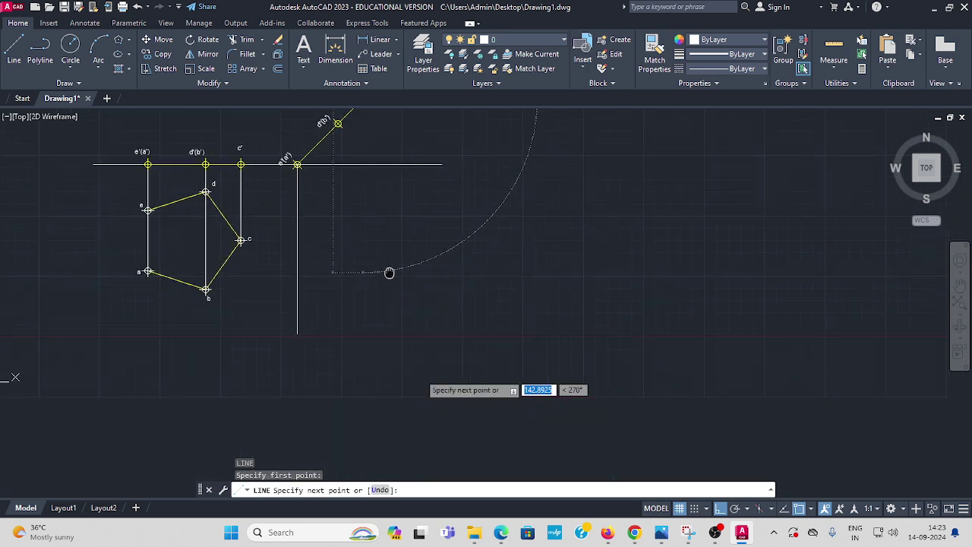
{"action": "left_click", "coordinate": [367, 375]}
{"action": "key", "text": "Return"}
{"action": "key", "text": "Return"}
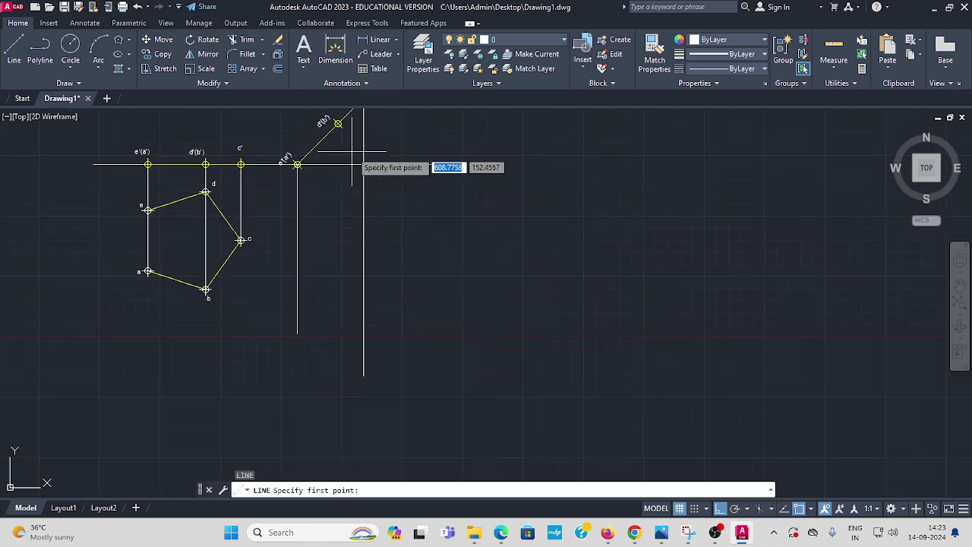
{"action": "left_click", "coordinate": [338, 123]}
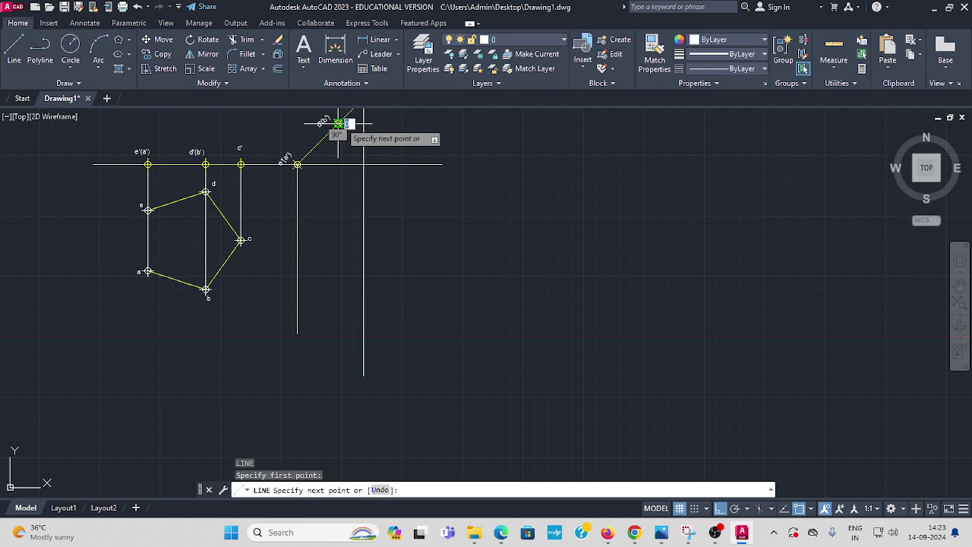
{"action": "left_click", "coordinate": [345, 361]}
{"action": "key", "text": "Return"}
{"action": "scroll", "coordinate": [368, 349], "scroll_direction": "down", "scroll_amount": 3}
{"action": "scroll", "coordinate": [304, 297], "scroll_direction": "up", "scroll_amount": 3}
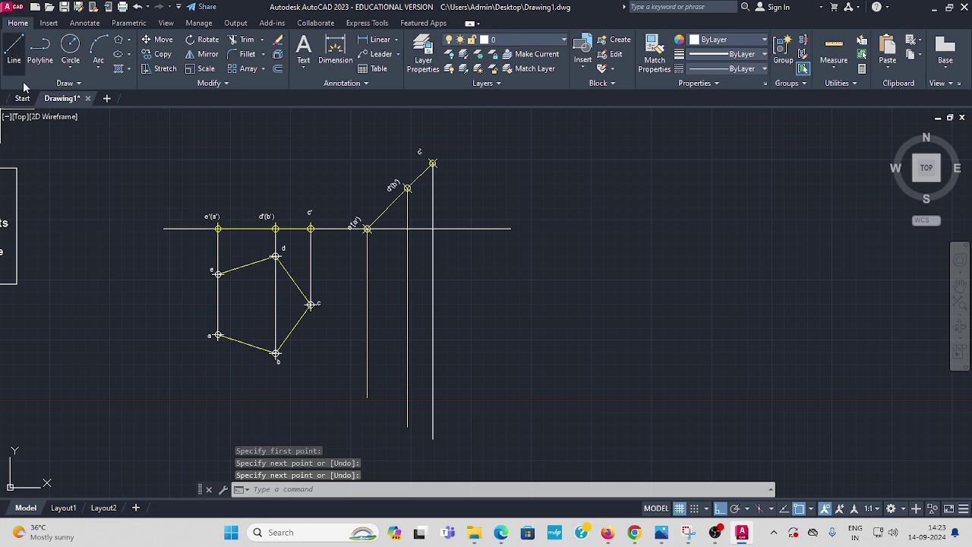
Draw horizontal lines from top-view points e and a across to the e'(a') projector.
{"action": "left_click", "coordinate": [13, 51]}
{"action": "scroll", "coordinate": [234, 300], "scroll_direction": "up", "scroll_amount": 2}
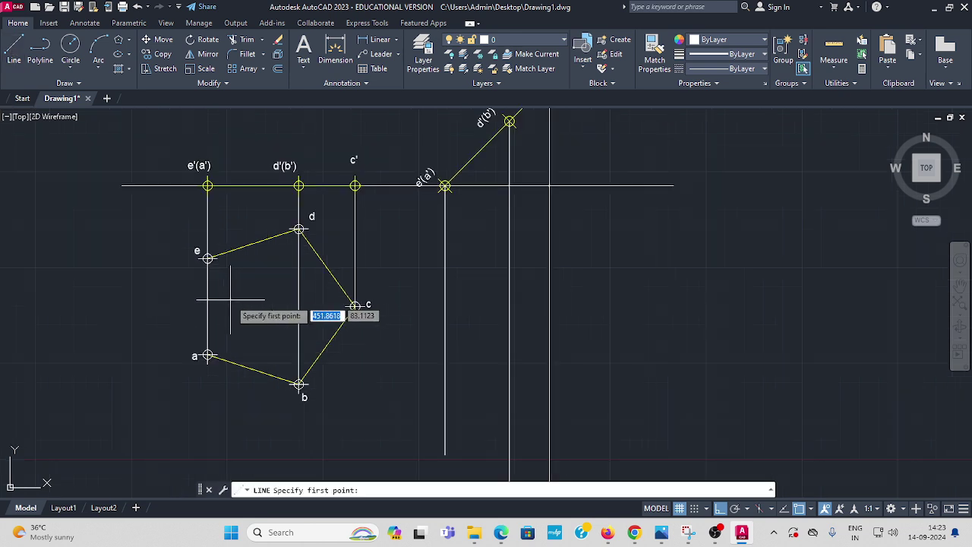
{"action": "left_click", "coordinate": [208, 258]}
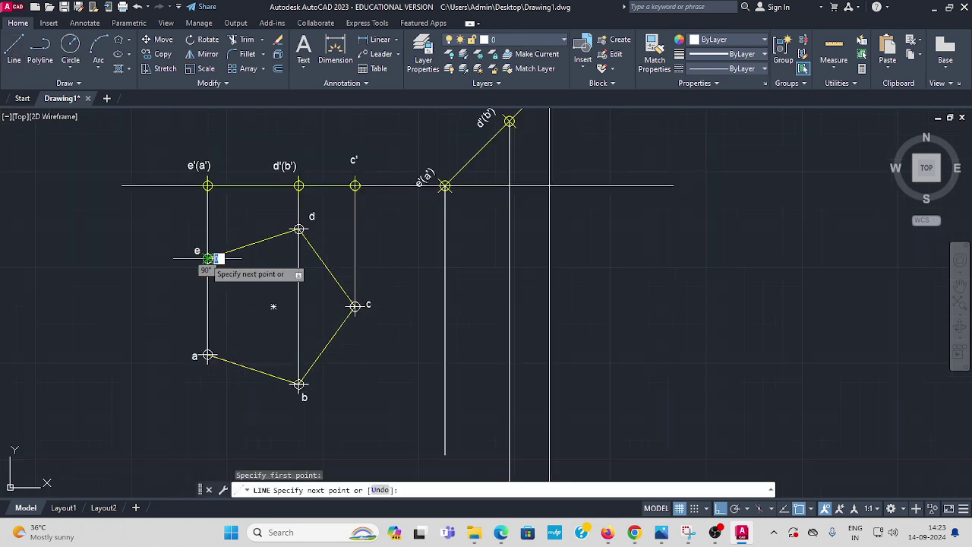
{"action": "left_click", "coordinate": [445, 258]}
{"action": "key", "text": "Return"}
{"action": "key", "text": "Return"}
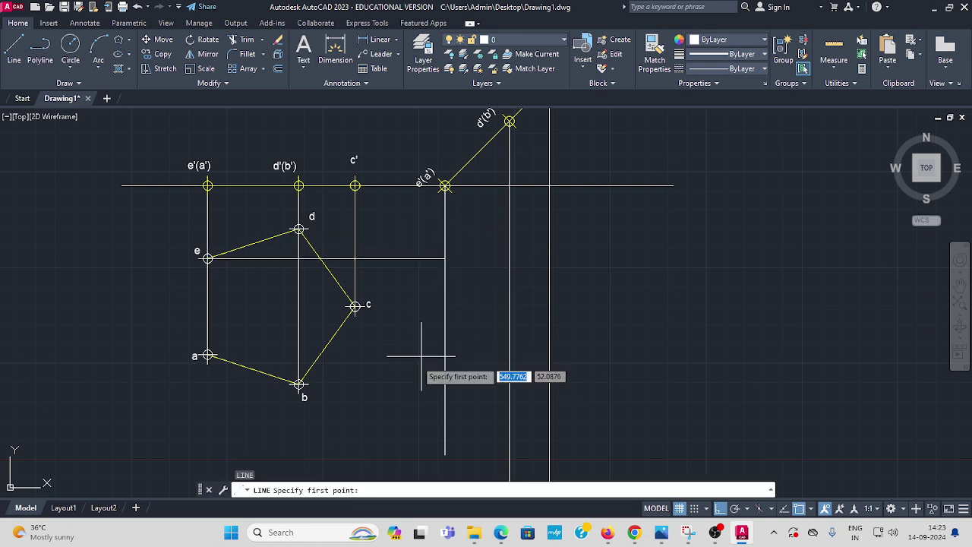
{"action": "left_click", "coordinate": [209, 356]}
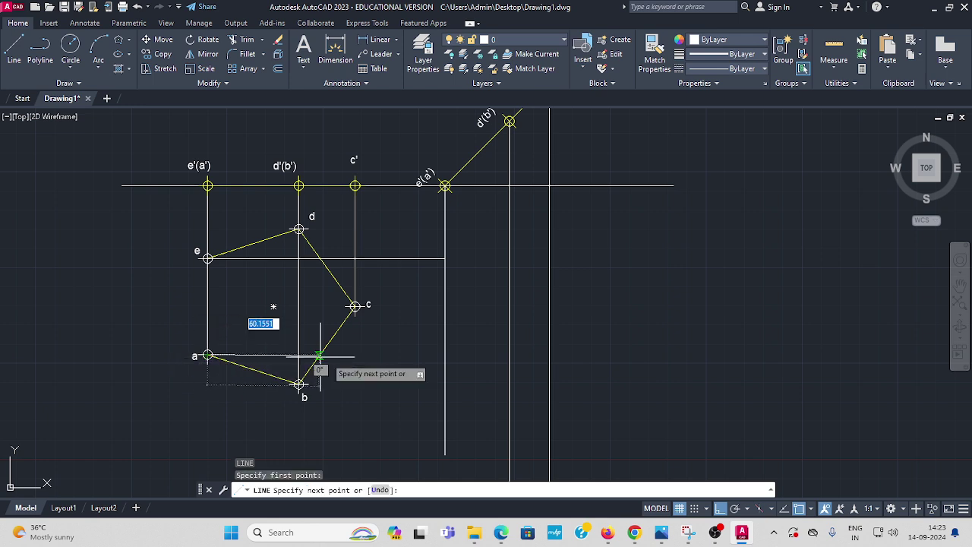
{"action": "left_click", "coordinate": [445, 355]}
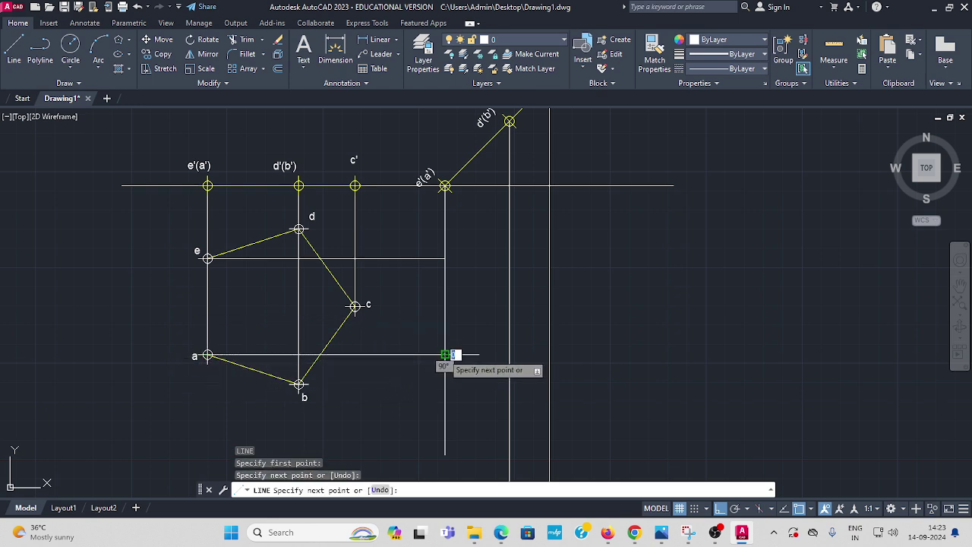
{"action": "key", "text": "Return"}
{"action": "key", "text": "Return"}
Draw horizontal lines from b and d to the d'(b') projector, and from c to c'.
{"action": "left_click", "coordinate": [298, 385]}
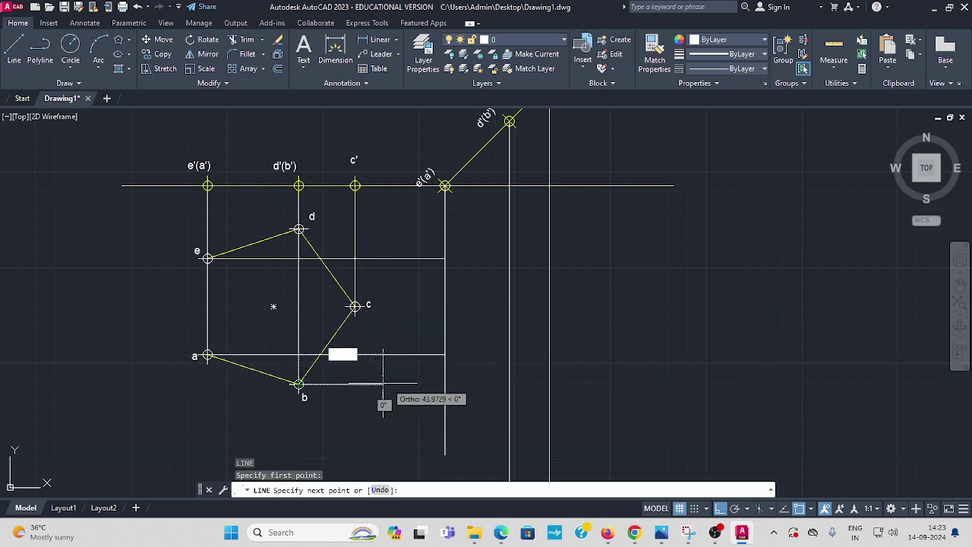
{"action": "left_click", "coordinate": [509, 385]}
{"action": "key", "text": "Return"}
{"action": "key", "text": "Return"}
{"action": "left_click", "coordinate": [299, 229]}
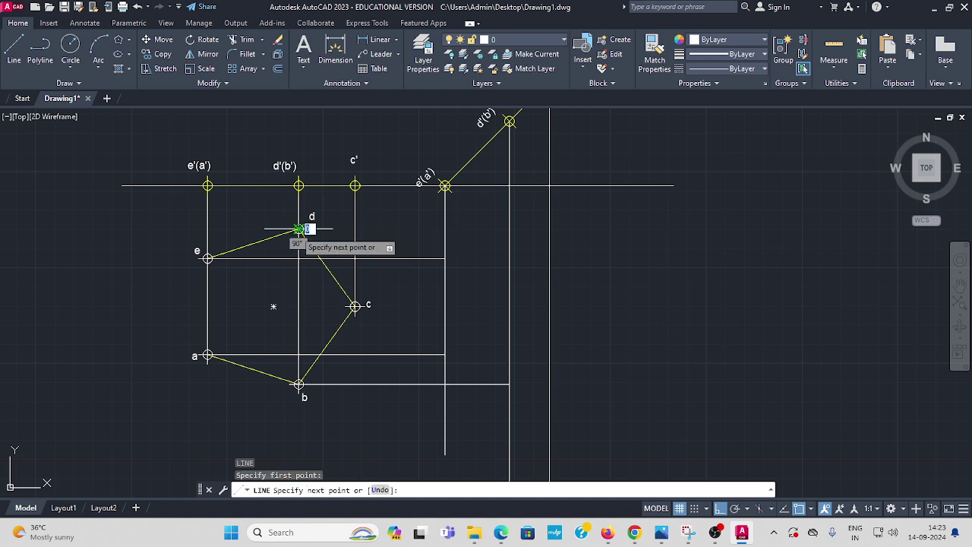
{"action": "left_click", "coordinate": [509, 228]}
{"action": "key", "text": "Return"}
{"action": "key", "text": "Return"}
{"action": "left_click", "coordinate": [354, 306]}
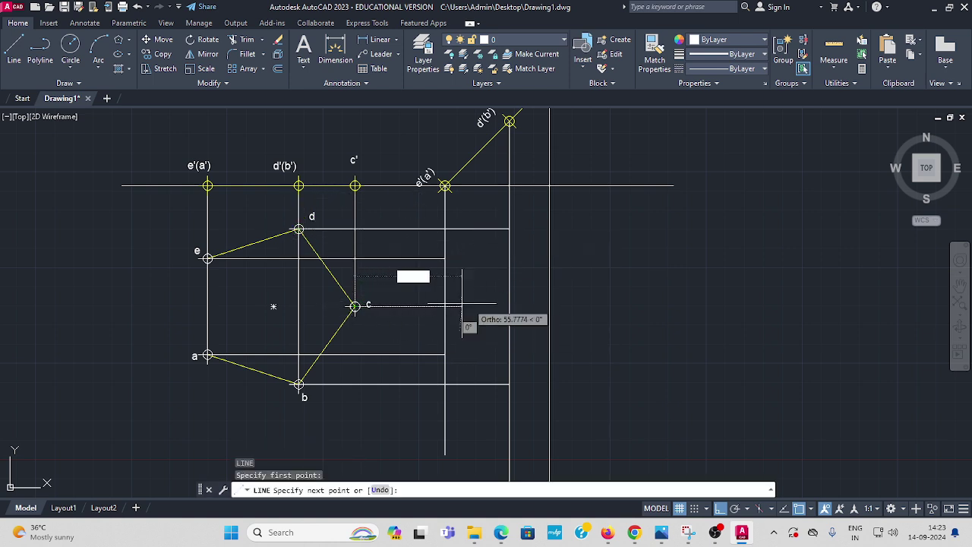
{"action": "left_click", "coordinate": [549, 306]}
{"action": "key", "text": "Escape"}
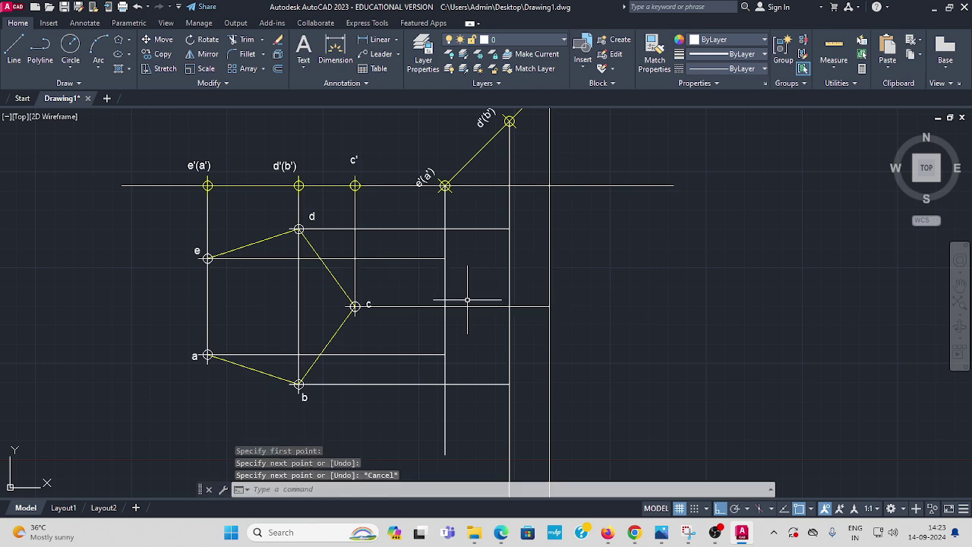
{"action": "middle_click_drag", "start_coordinate": [416, 297], "coordinate": [348, 297]}
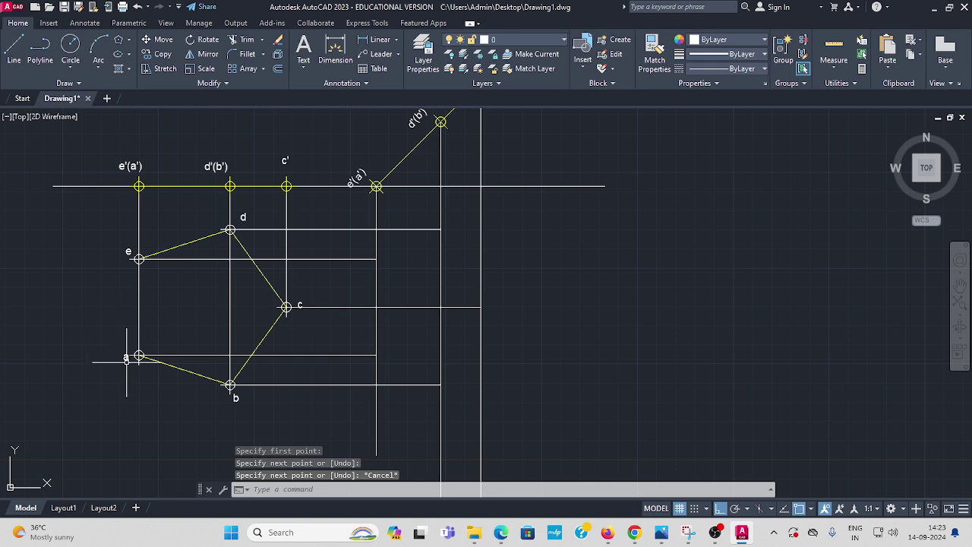
Place point markers where the a and e lines meet the e'(a') projector.
{"action": "left_click", "coordinate": [376, 299]}
{"action": "key", "text": "Escape"}
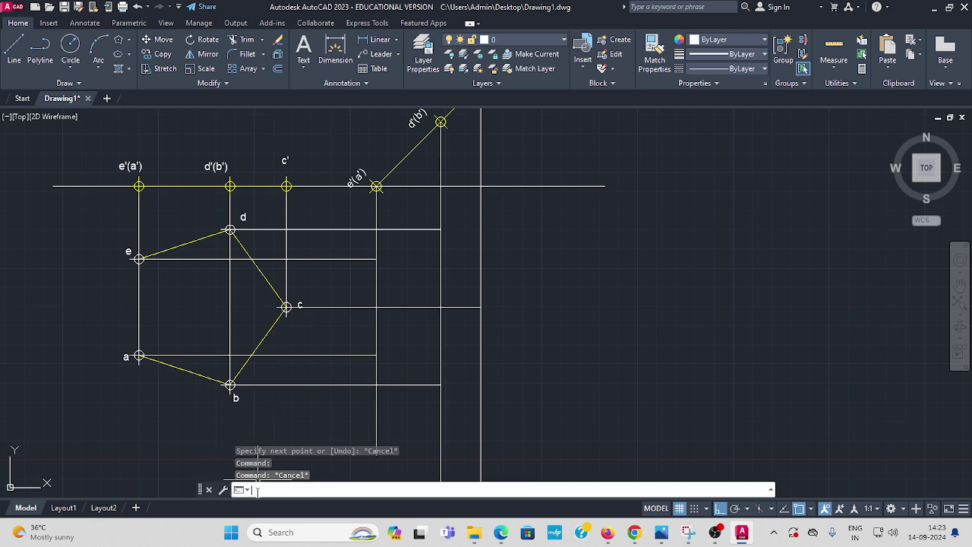
{"action": "type", "text": "po"}
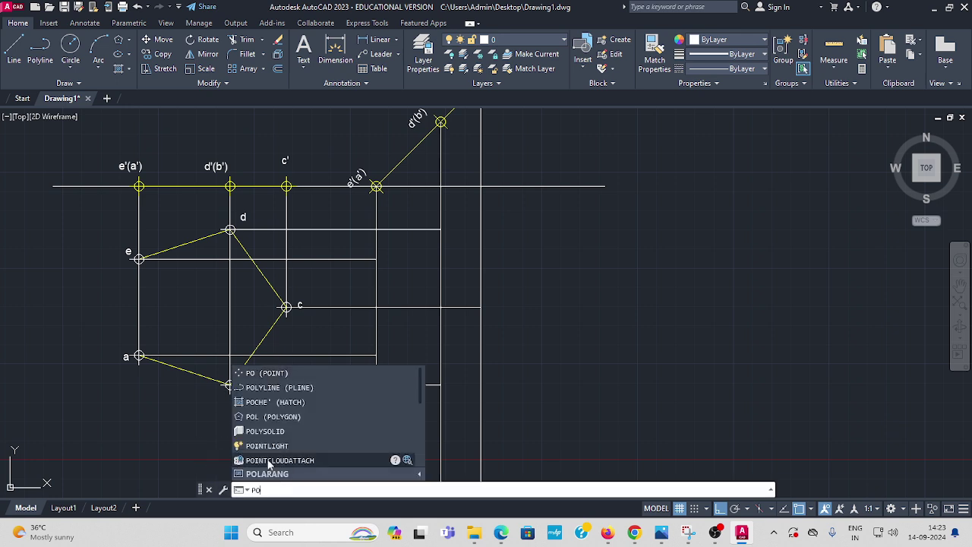
{"action": "left_click", "coordinate": [266, 373]}
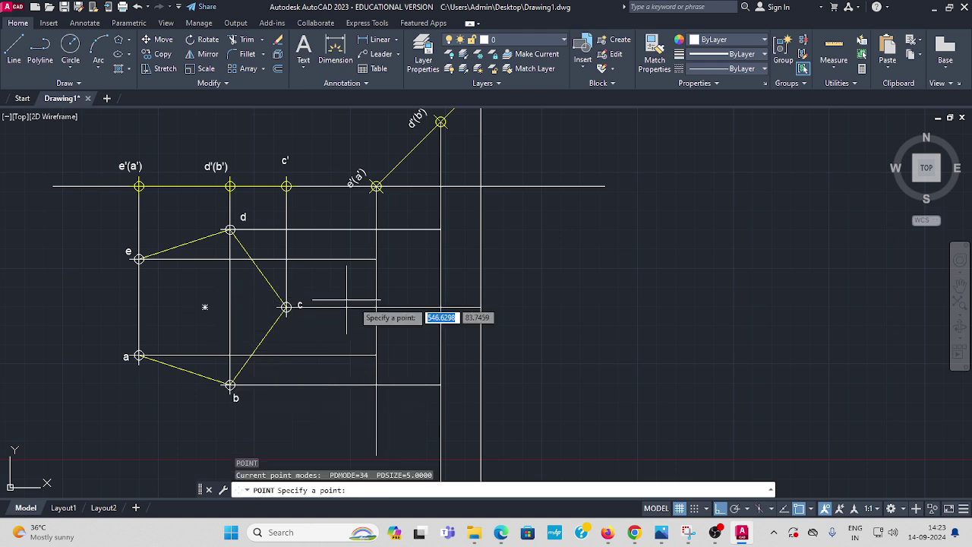
{"action": "left_click", "coordinate": [377, 355]}
{"action": "key", "text": "Return"}
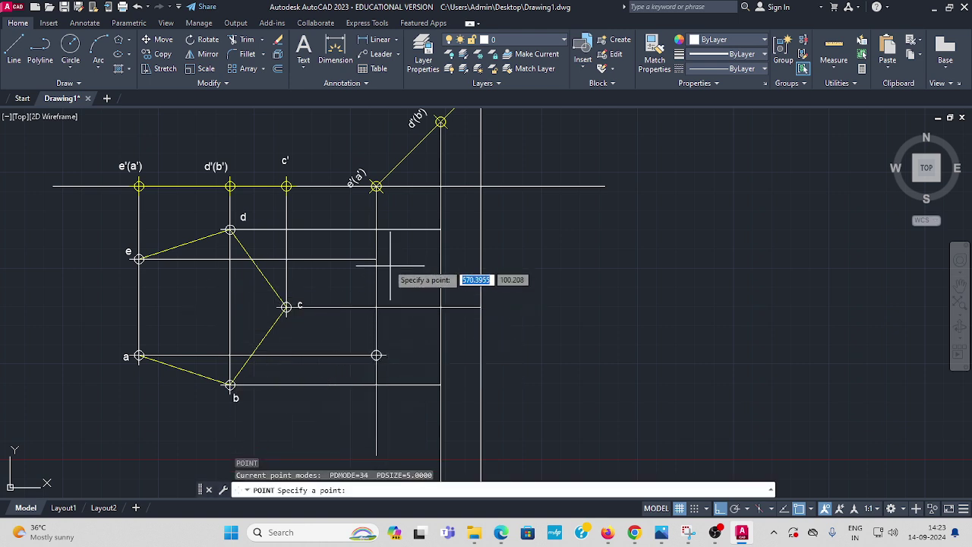
{"action": "left_click", "coordinate": [377, 259]}
{"action": "key", "text": "Return"}
Place point markers at the d, c and b line intersections with their projectors.
{"action": "left_click", "coordinate": [442, 230]}
{"action": "key", "text": "Return"}
{"action": "left_click", "coordinate": [481, 307]}
{"action": "key", "text": "Return"}
{"action": "left_click", "coordinate": [441, 386]}
{"action": "key", "text": "Return"}
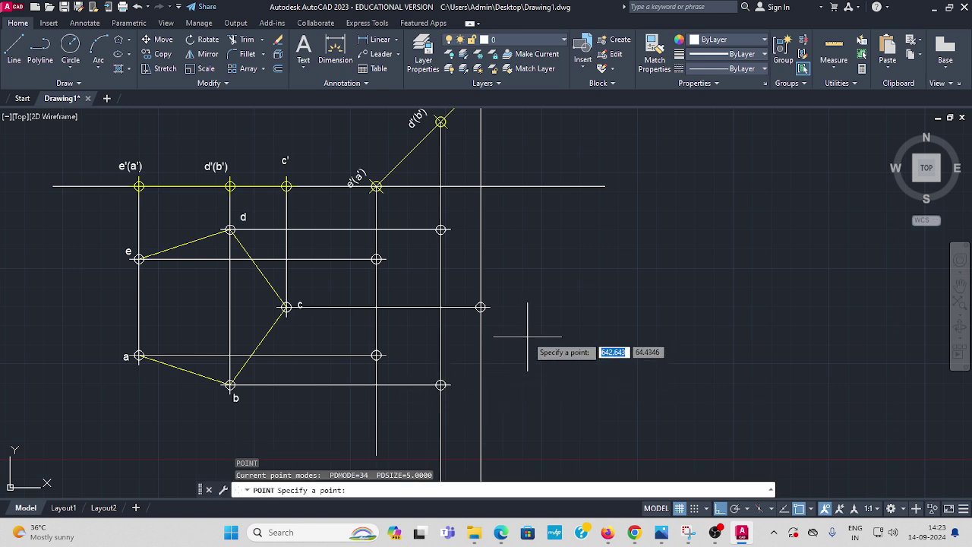
{"action": "key", "text": "Escape"}
Join the five projected points with lines into a closed pentagon.
{"action": "left_click", "coordinate": [14, 51]}
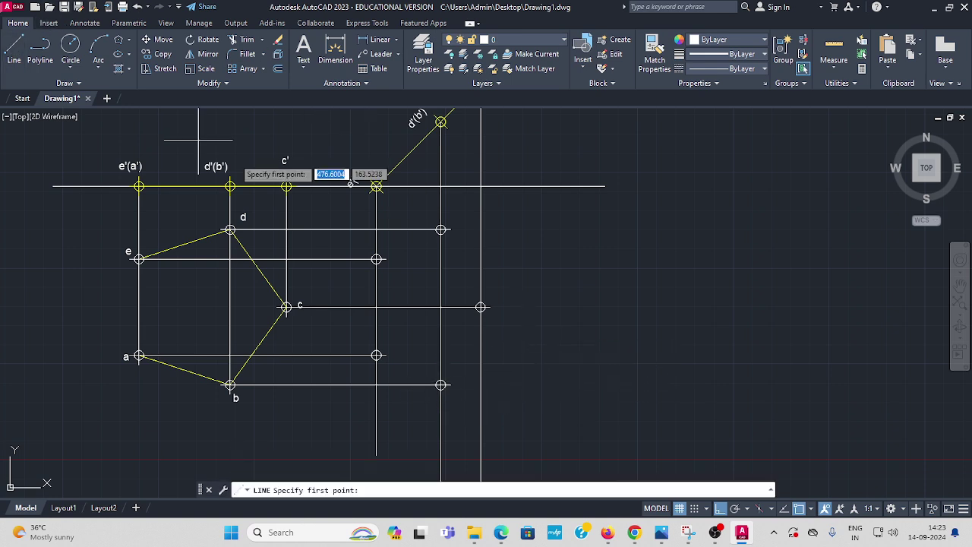
{"action": "left_click", "coordinate": [377, 355]}
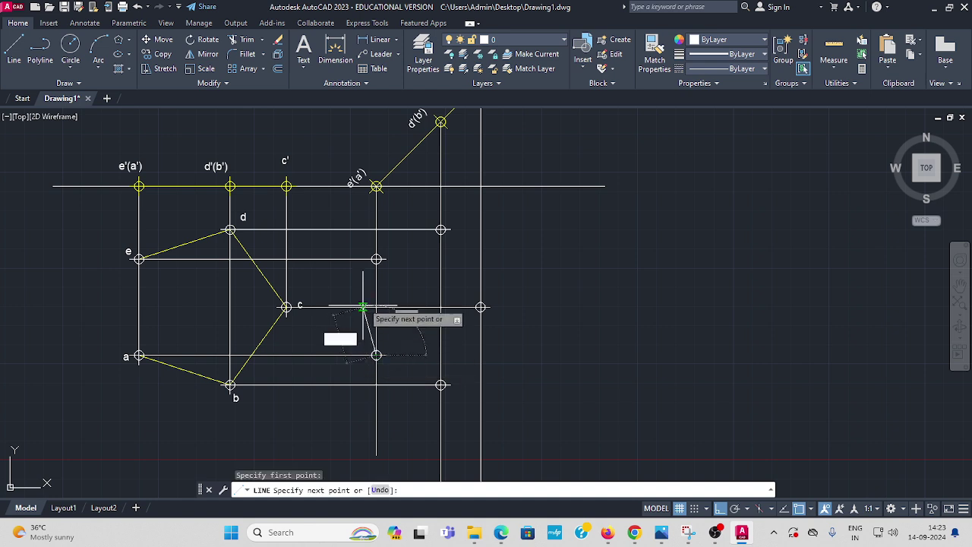
{"action": "left_click", "coordinate": [440, 229]}
{"action": "left_click", "coordinate": [480, 307]}
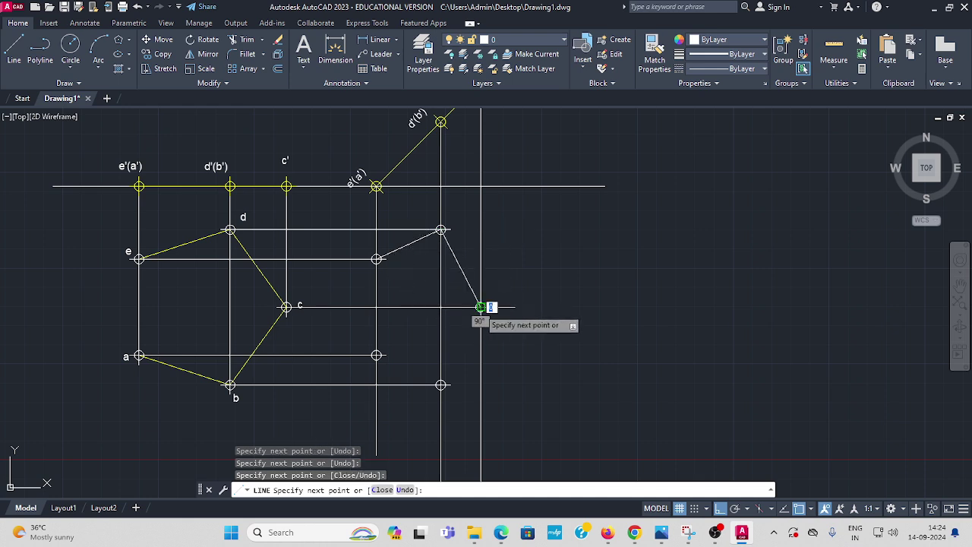
{"action": "left_click", "coordinate": [441, 385]}
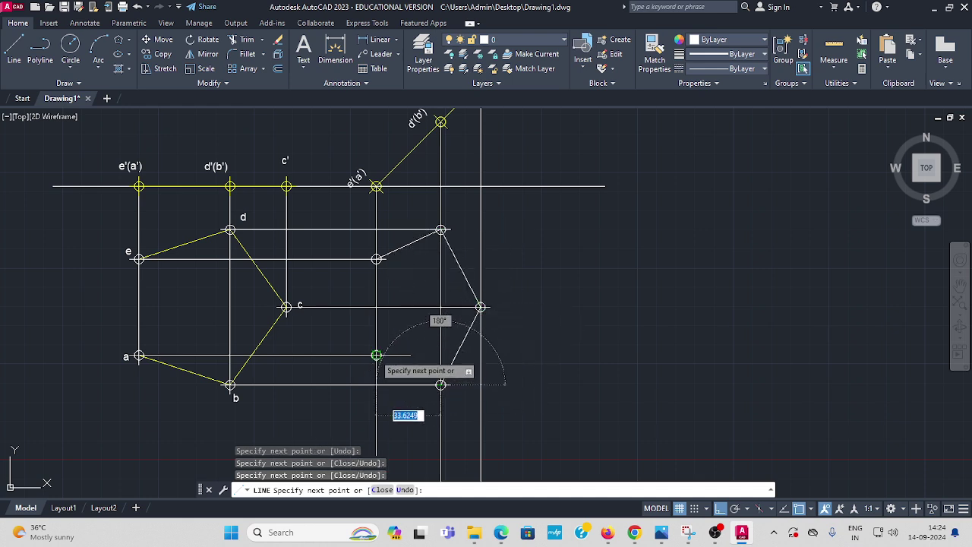
{"action": "left_click", "coordinate": [377, 355]}
{"action": "key", "text": "Escape"}
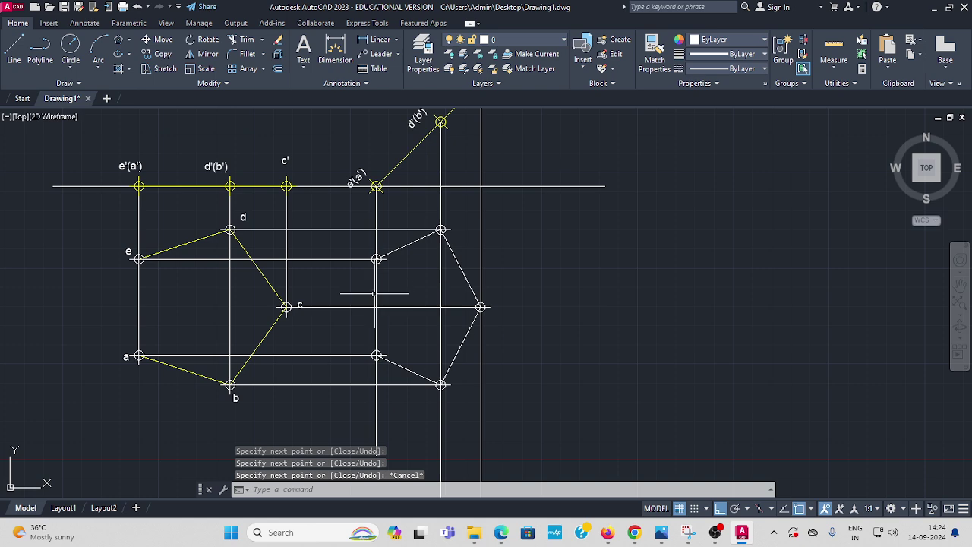
Change the new pentagon's edges to yellow.
{"action": "left_click", "coordinate": [376, 293]}
{"action": "left_click", "coordinate": [404, 245]}
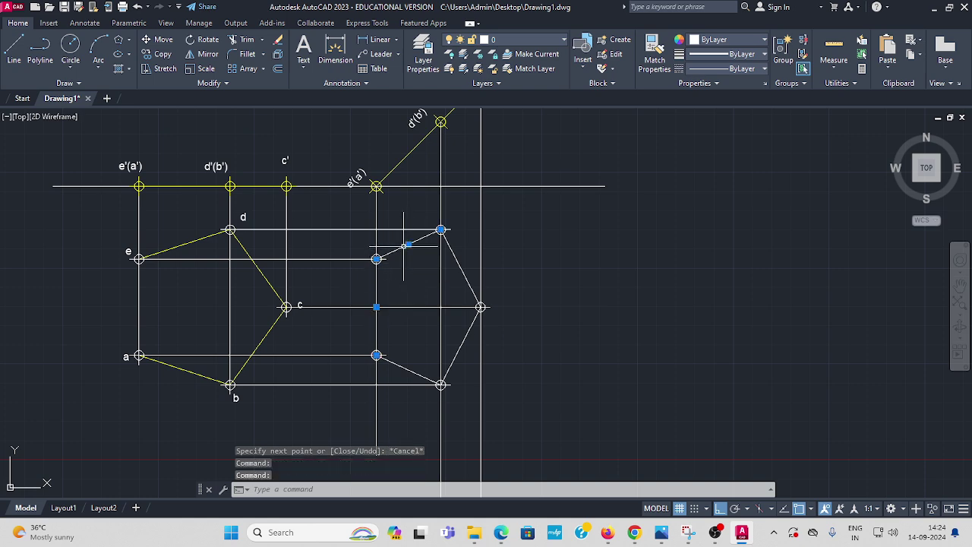
{"action": "left_click", "coordinate": [456, 260]}
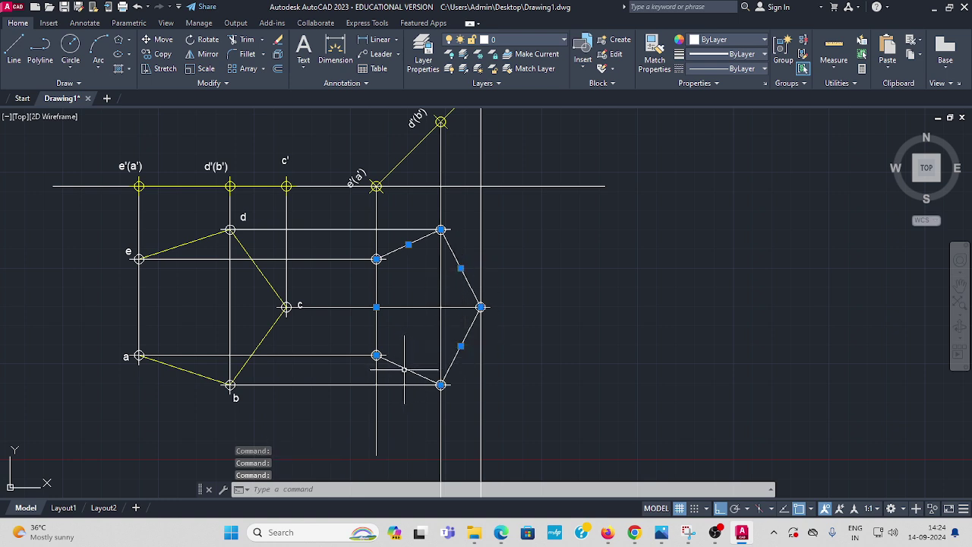
{"action": "left_click", "coordinate": [764, 40]}
{"action": "left_click", "coordinate": [707, 157]}
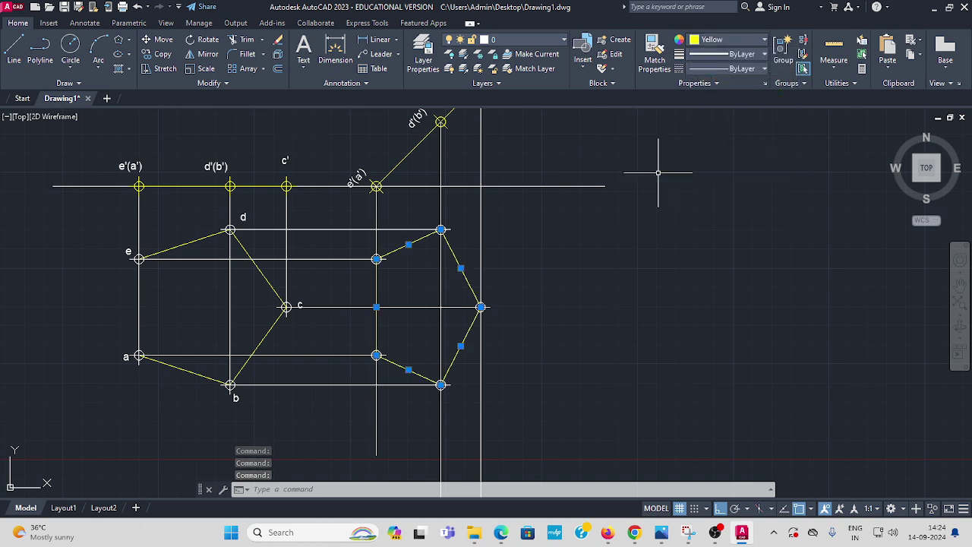
{"action": "key", "text": "Escape"}
{"action": "key", "text": "Escape"}
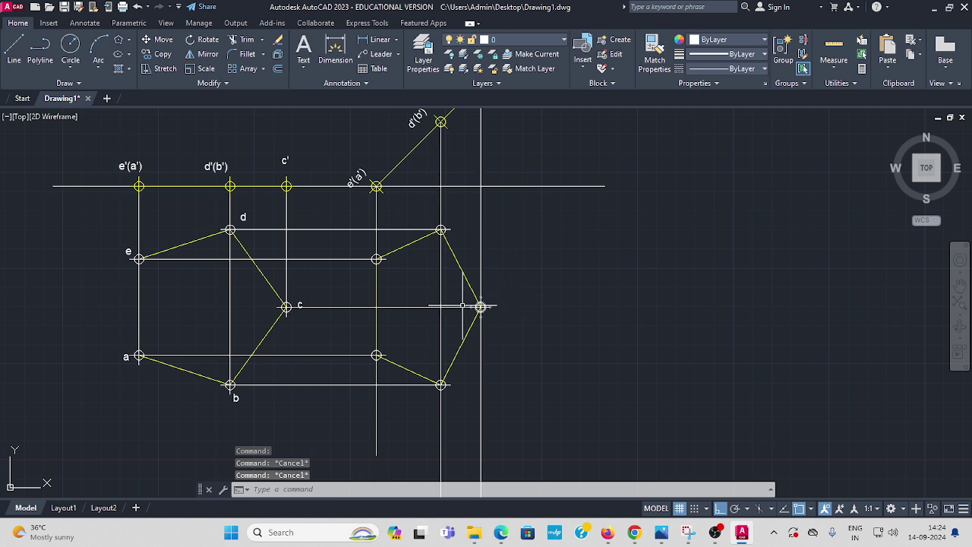
Add a vertical 50 linear dimension from a to e, placed left of the edge.
{"action": "left_click", "coordinate": [396, 43]}
{"action": "left_click", "coordinate": [383, 53]}
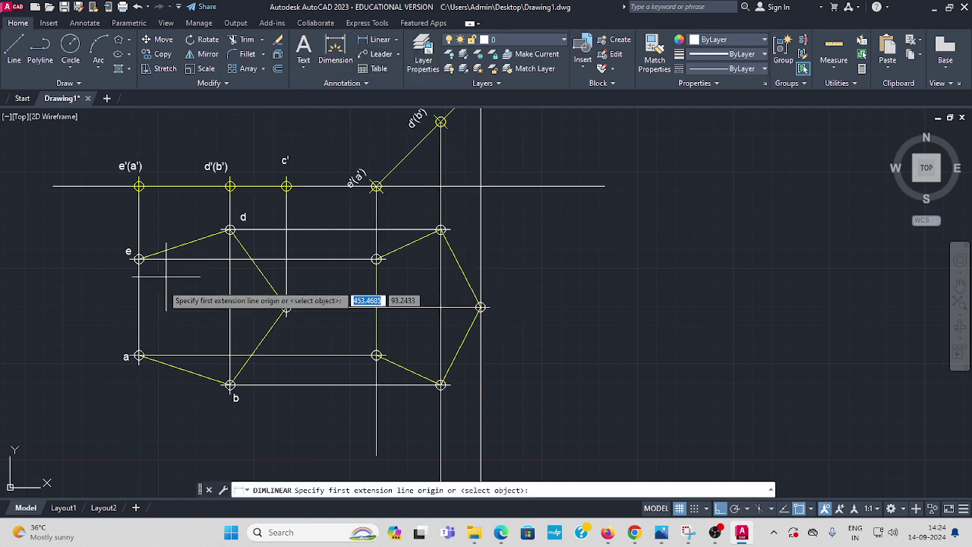
{"action": "left_click", "coordinate": [139, 356]}
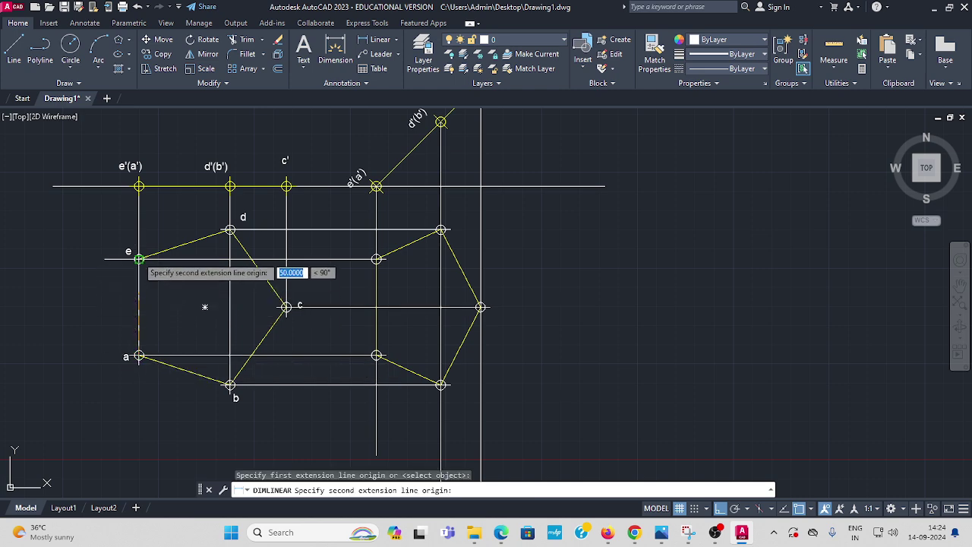
{"action": "left_click", "coordinate": [139, 259]}
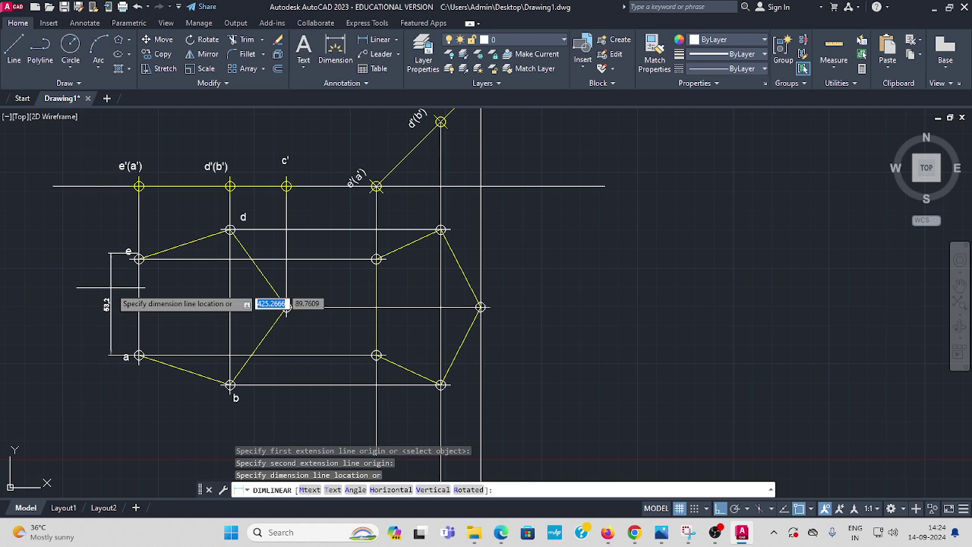
{"action": "key", "text": "Escape"}
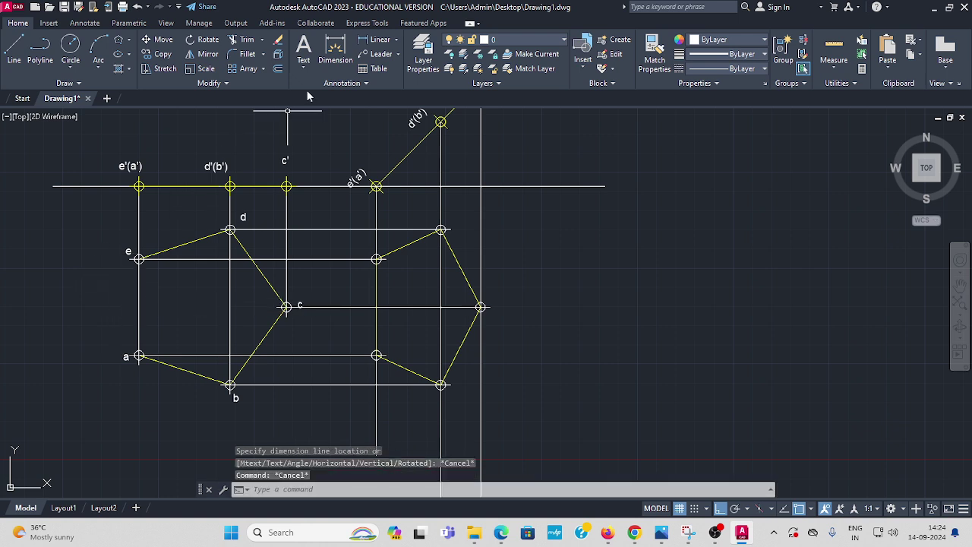
{"action": "left_click", "coordinate": [397, 39]}
{"action": "left_click", "coordinate": [384, 72]}
{"action": "scroll", "coordinate": [124, 334], "scroll_direction": "up", "scroll_amount": 2}
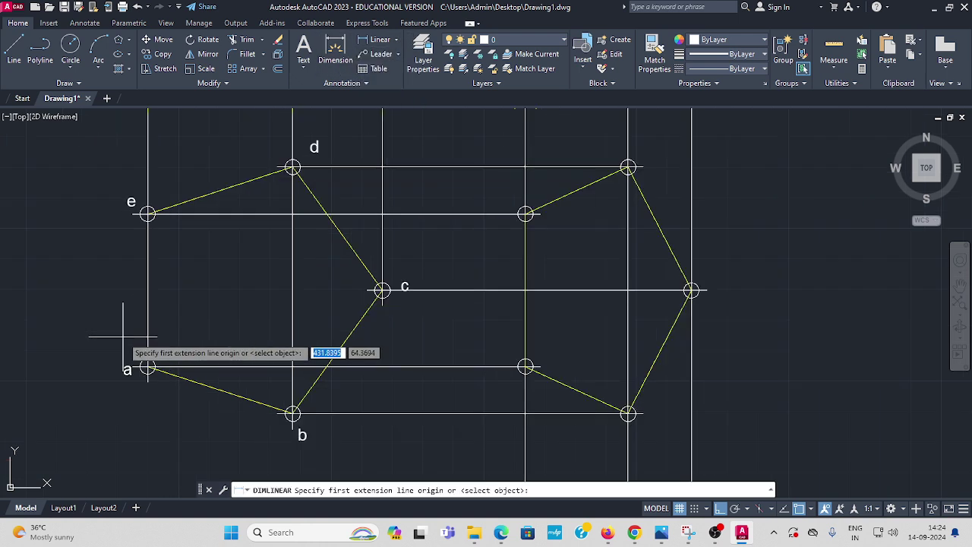
{"action": "left_click", "coordinate": [147, 368]}
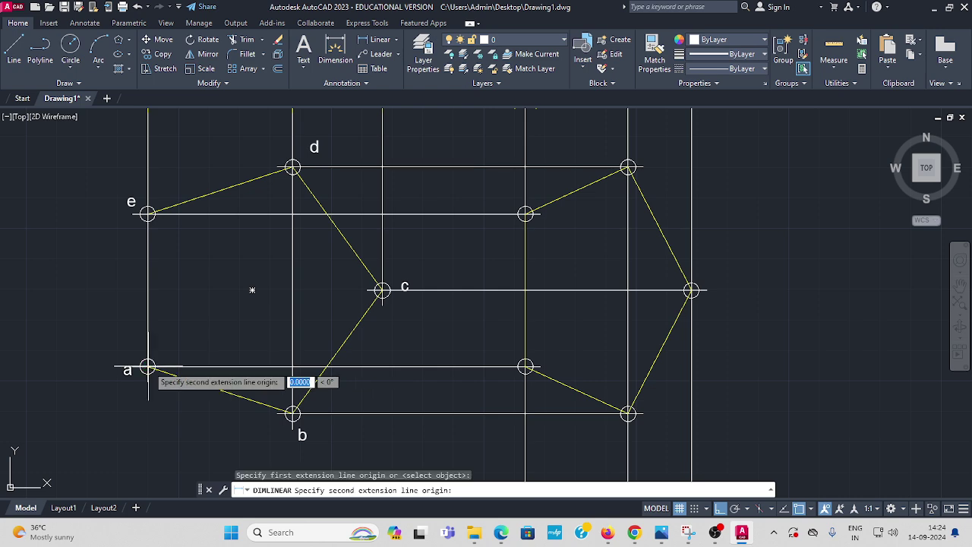
{"action": "left_click", "coordinate": [148, 214]}
{"action": "left_click", "coordinate": [92, 266]}
{"action": "scroll", "coordinate": [327, 258], "scroll_direction": "down", "scroll_amount": 2}
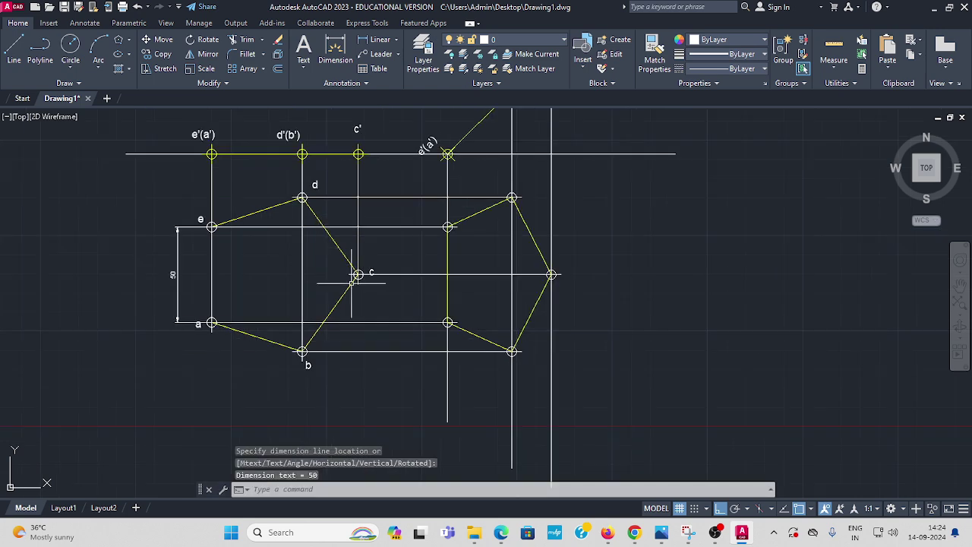
Pan the view to bring the inclined front view into sight.
{"action": "middle_click_drag", "start_coordinate": [483, 291], "coordinate": [403, 301]}
{"action": "middle_click_drag", "start_coordinate": [338, 226], "coordinate": [343, 256]}
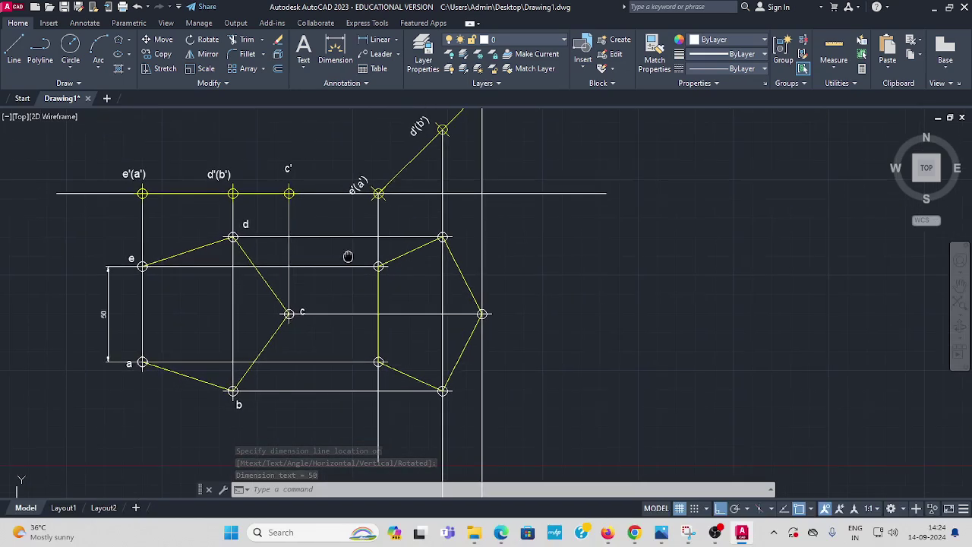
{"action": "scroll", "coordinate": [388, 233], "scroll_direction": "down", "scroll_amount": 2}
{"action": "scroll", "coordinate": [335, 275], "scroll_direction": "up", "scroll_amount": 2}
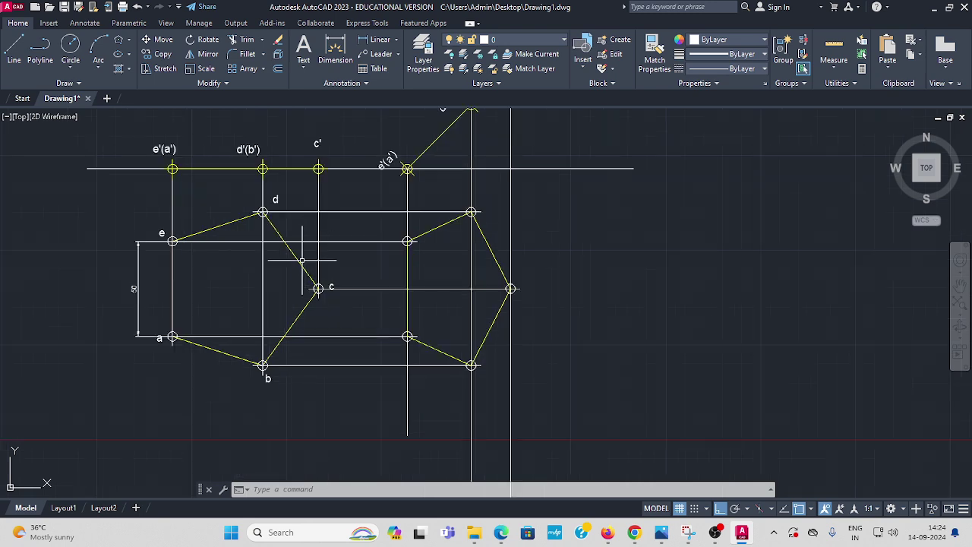
{"action": "middle_click_drag", "start_coordinate": [494, 163], "coordinate": [427, 254]}
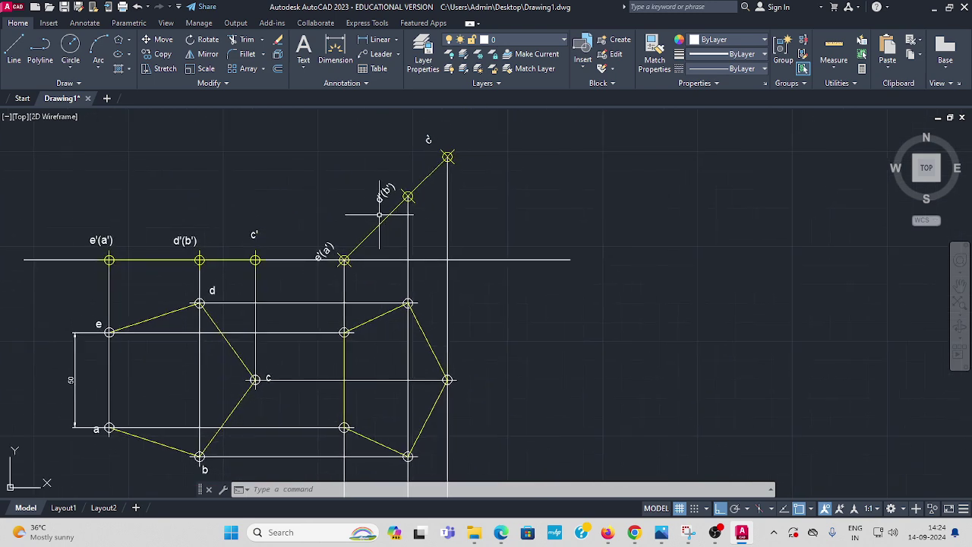
Add a 45° angular dimension between the inclined front-view edge and the XY reference line.
{"action": "left_click", "coordinate": [396, 41]}
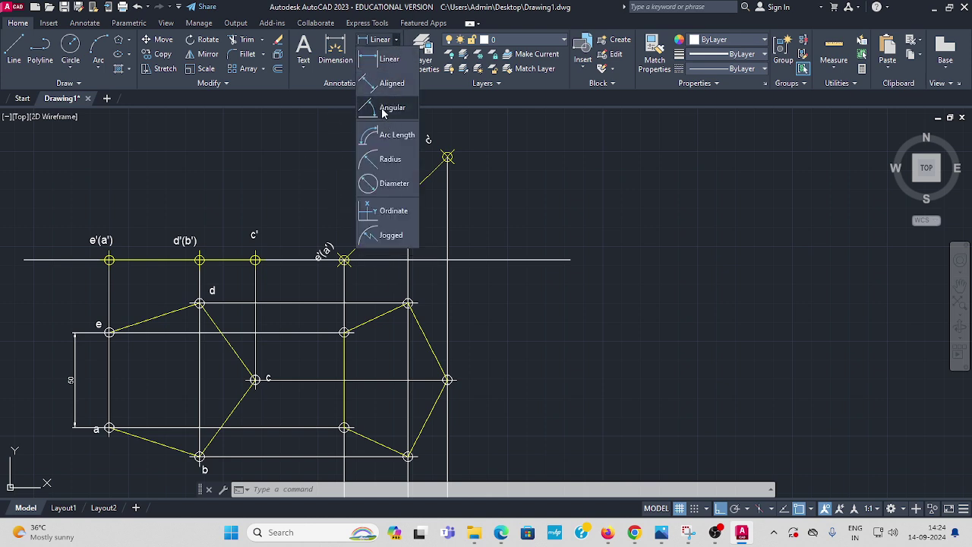
{"action": "left_click", "coordinate": [383, 110]}
{"action": "scroll", "coordinate": [382, 220], "scroll_direction": "up", "scroll_amount": 2}
{"action": "left_click", "coordinate": [382, 218]}
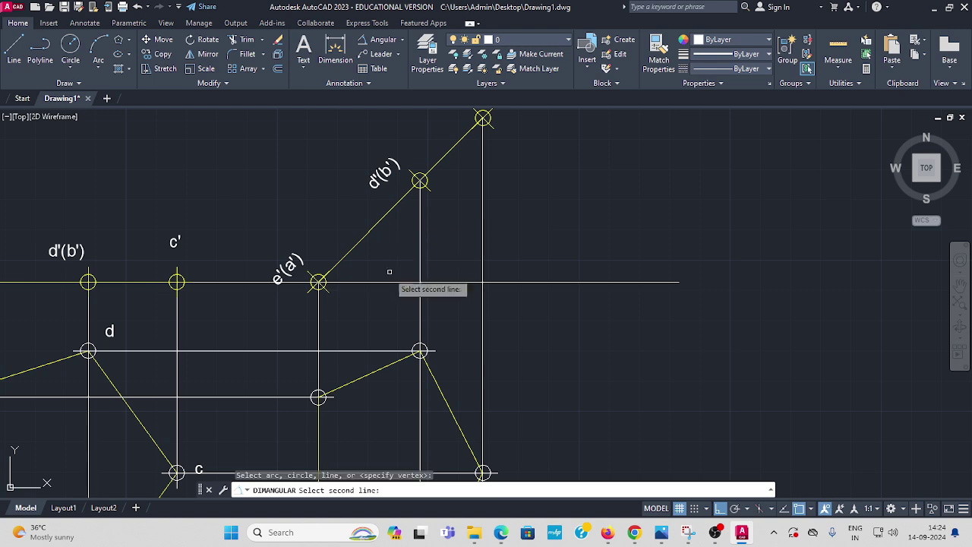
{"action": "left_click", "coordinate": [385, 282]}
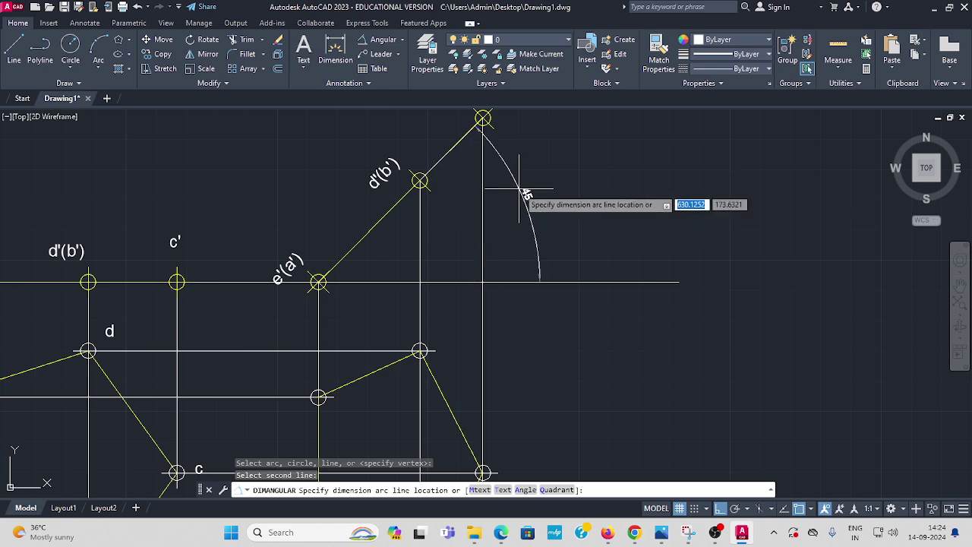
{"action": "left_click", "coordinate": [547, 207]}
{"action": "scroll", "coordinate": [523, 152], "scroll_direction": "down", "scroll_amount": 5}
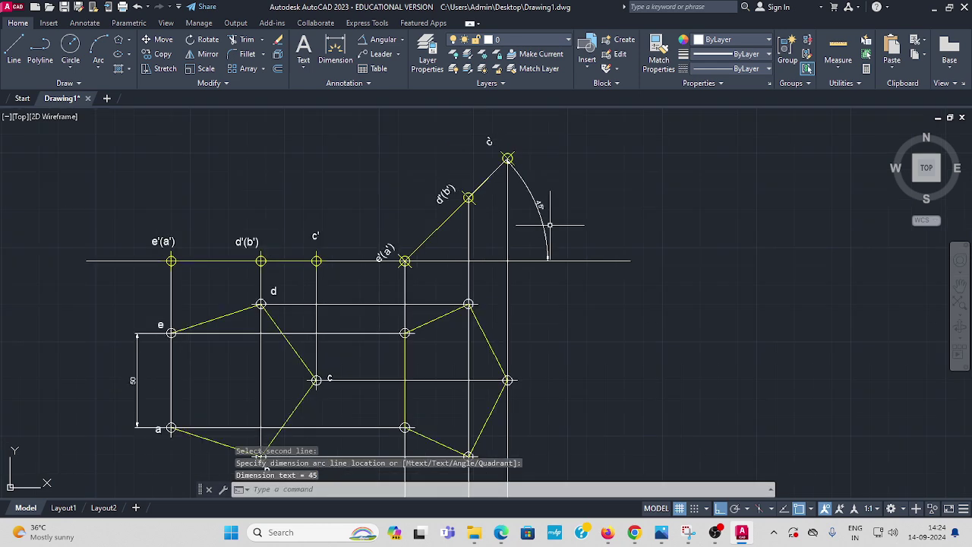